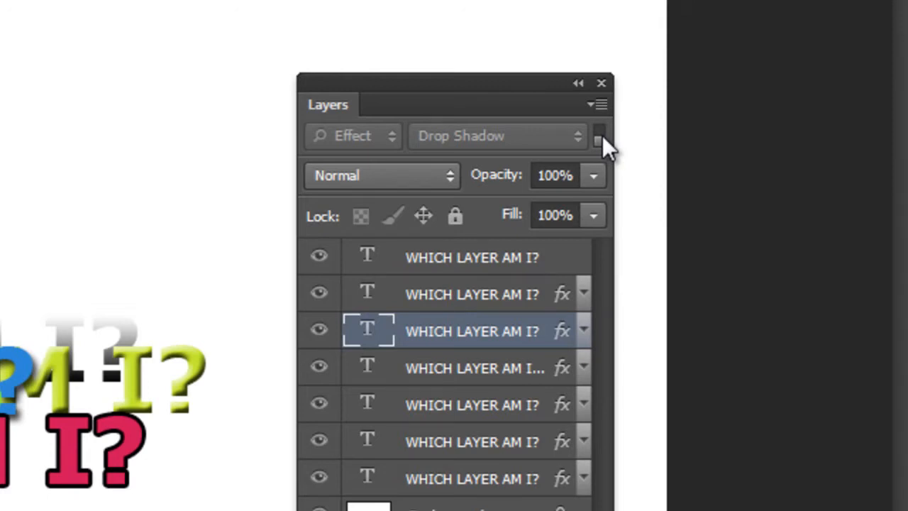
Step: Duplicate the top three text layers together and set the blend mode of the copies to Overlay
{"action": "left_click", "coordinate": [502, 258], "text": "shift"}
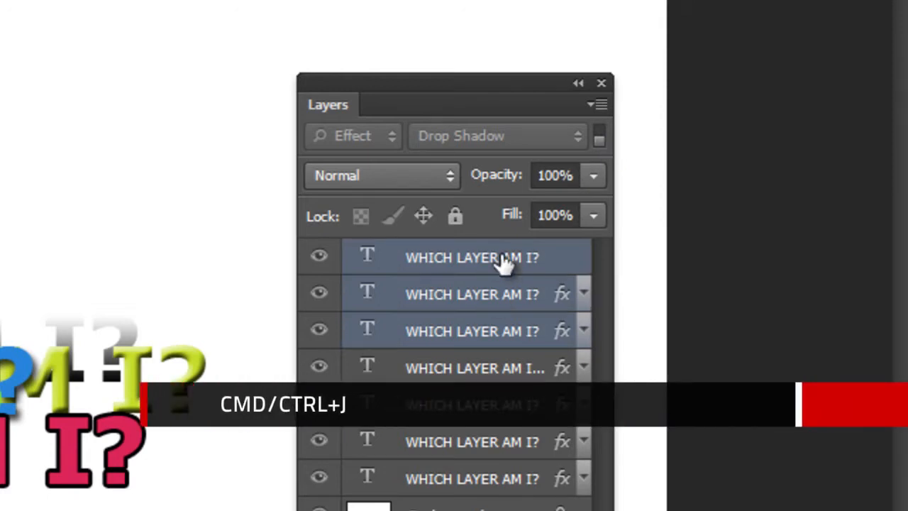
{"action": "key", "text": "ctrl+j"}
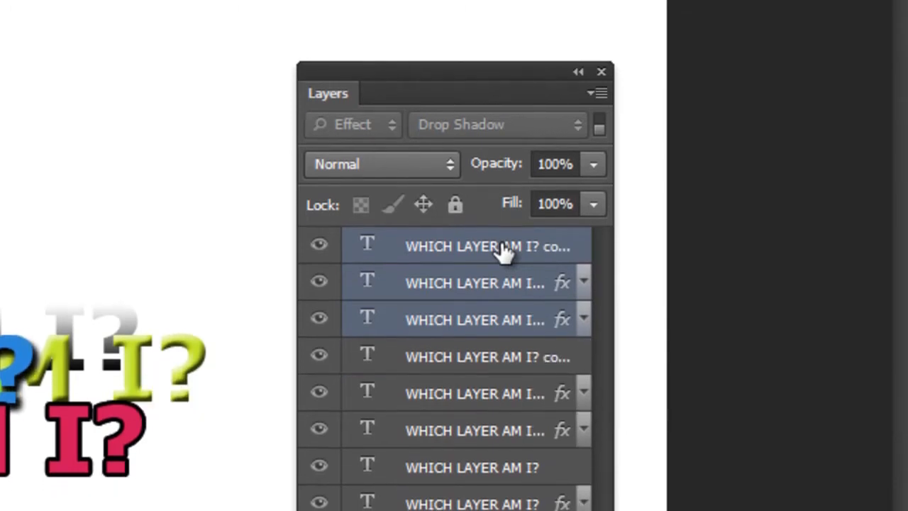
{"action": "left_click", "coordinate": [399, 176]}
{"action": "left_click", "coordinate": [348, 476]}
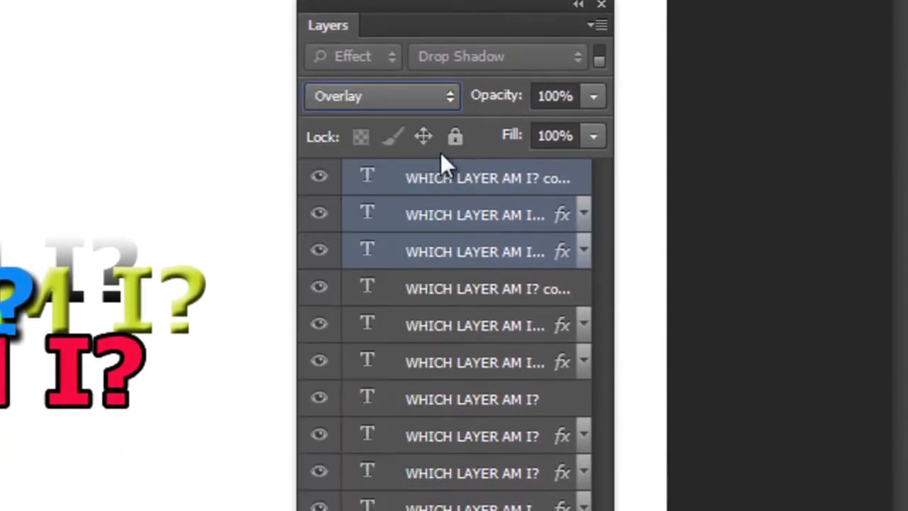
Step: Lock the position of the three selected text layers and reduce their opacity to 40%
{"action": "left_click", "coordinate": [424, 136]}
{"action": "left_click_drag", "start_coordinate": [592, 95], "coordinate": [507, 124]}
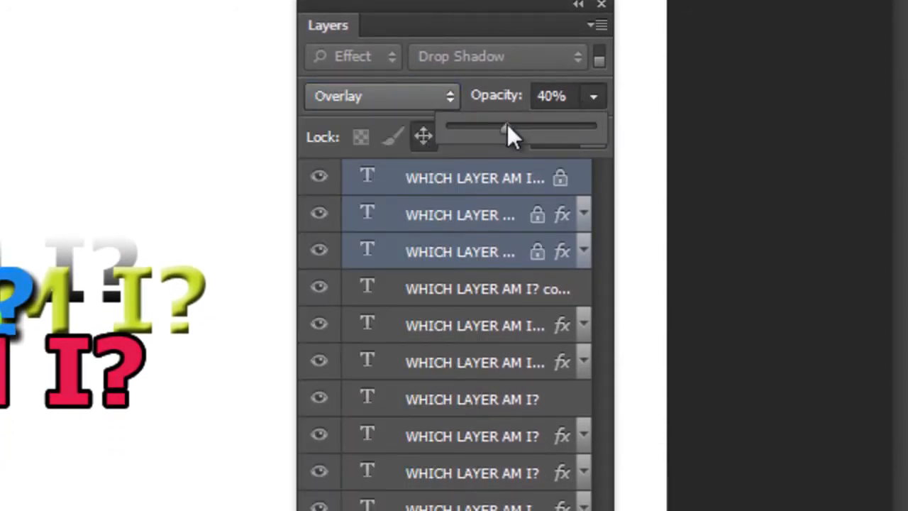
{"action": "right_click", "coordinate": [497, 178]}
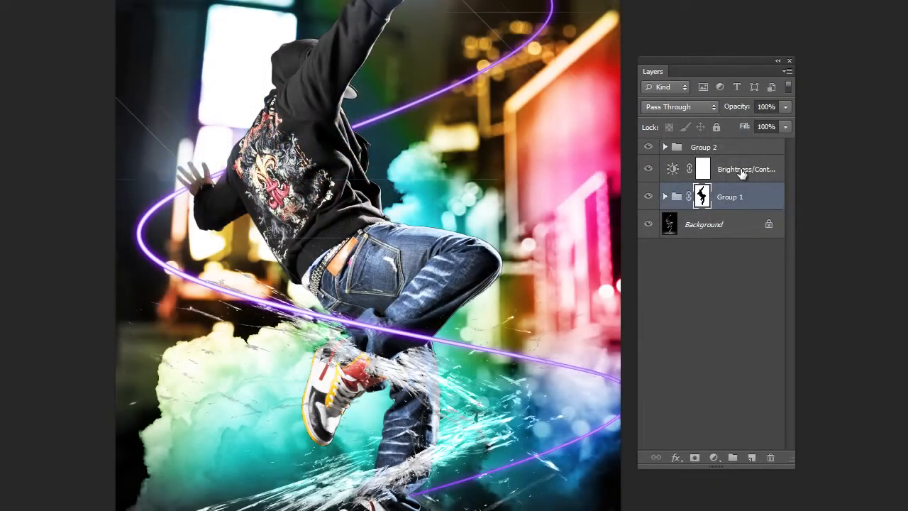
Step: Clip the Brightness/Contrast adjustment layer to Group 1 and bring up the layer commands for Group 1
{"action": "left_click", "coordinate": [741, 174]}
{"action": "left_click", "coordinate": [737, 175], "text": "alt"}
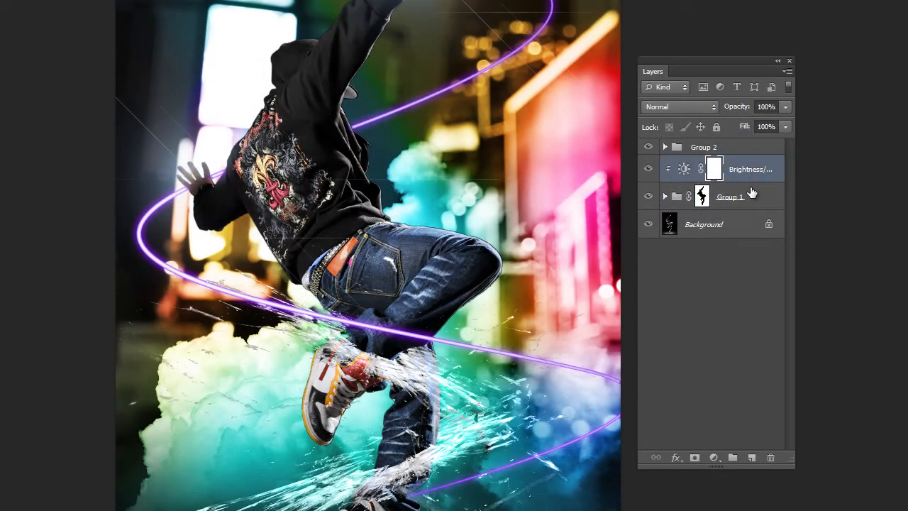
{"action": "left_click", "coordinate": [750, 193]}
{"action": "right_click", "coordinate": [751, 193]}
{"action": "left_click", "coordinate": [801, 379]}
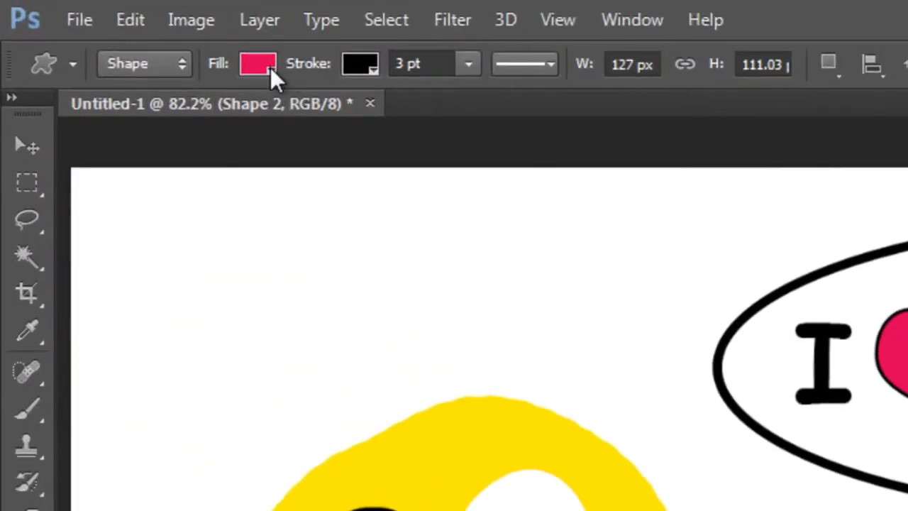
Step: Examine the shape's fill and stroke choices, including the gradient and solid color types
{"action": "left_click", "coordinate": [270, 68]}
{"action": "left_click", "coordinate": [361, 65]}
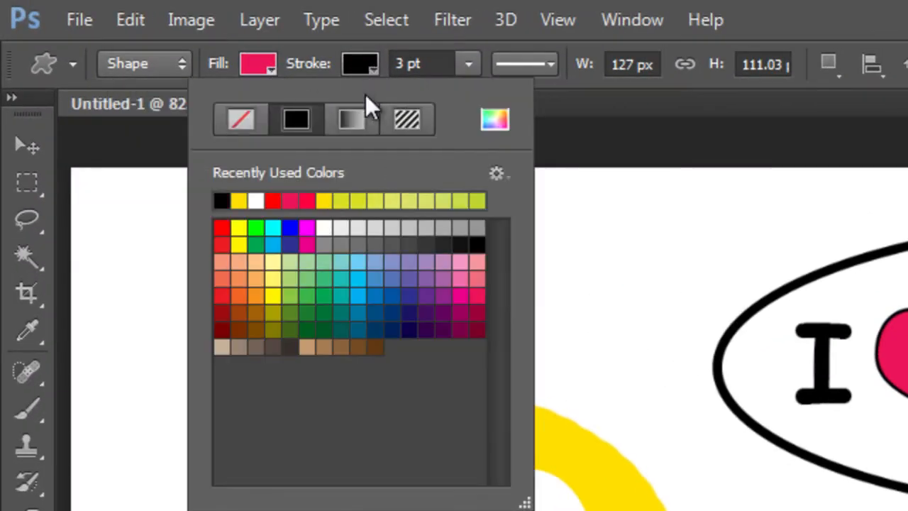
{"action": "left_click", "coordinate": [351, 119]}
{"action": "left_click", "coordinate": [296, 119]}
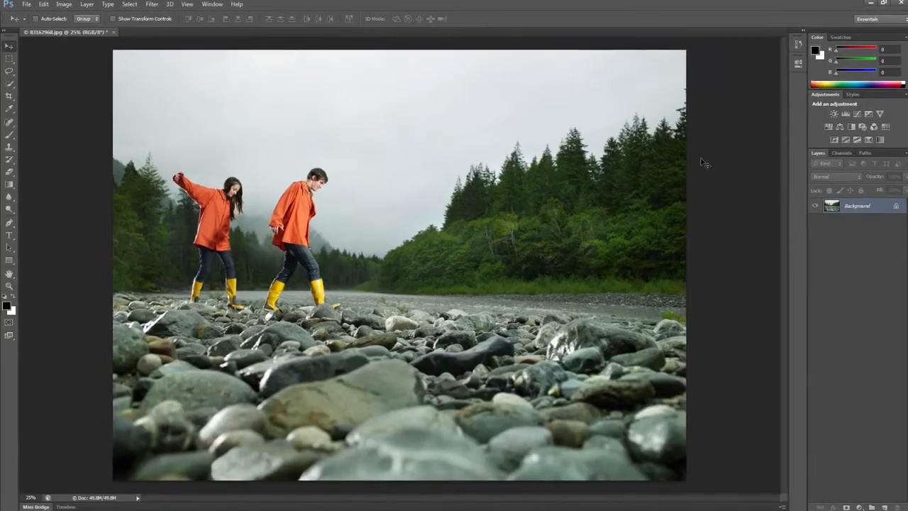
Step: Crop the photo around the two people in orange jackets, removing the trees and rocks at its far right
{"action": "key", "text": "c"}
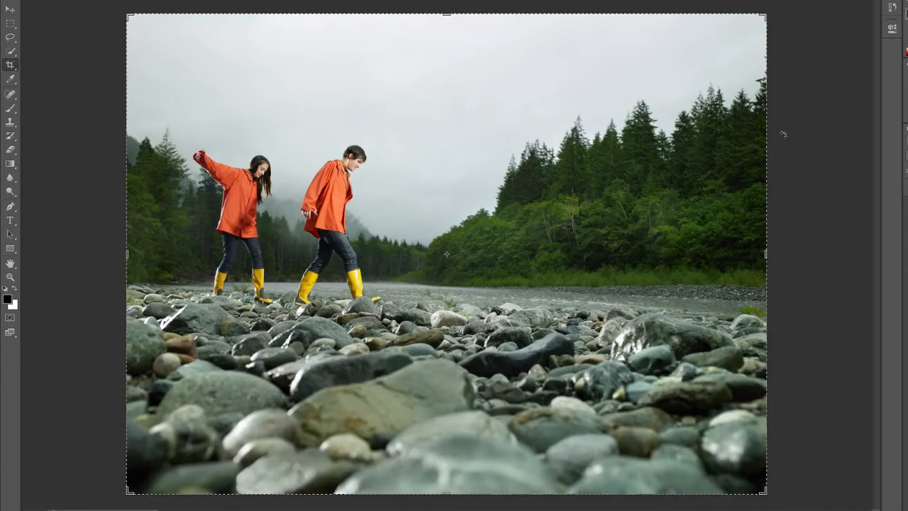
{"action": "left_click_drag", "start_coordinate": [770, 37], "coordinate": [651, 60]}
{"action": "left_click_drag", "start_coordinate": [598, 110], "coordinate": [568, 140]}
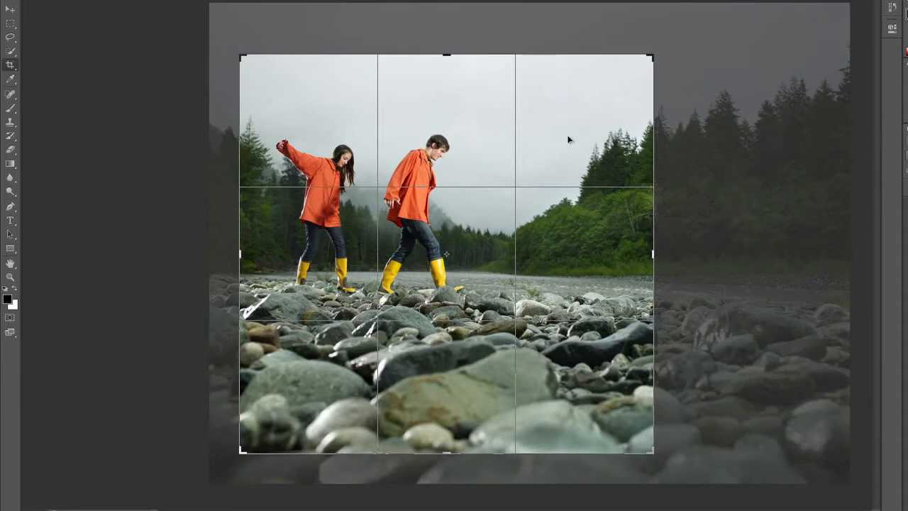
{"action": "left_click_drag", "start_coordinate": [241, 56], "coordinate": [180, 49]}
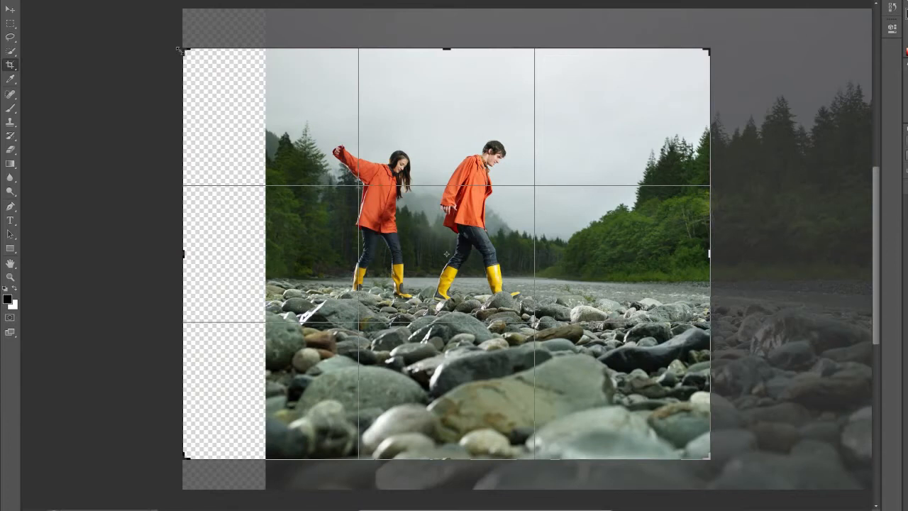
{"action": "left_click_drag", "start_coordinate": [180, 50], "coordinate": [228, 52]}
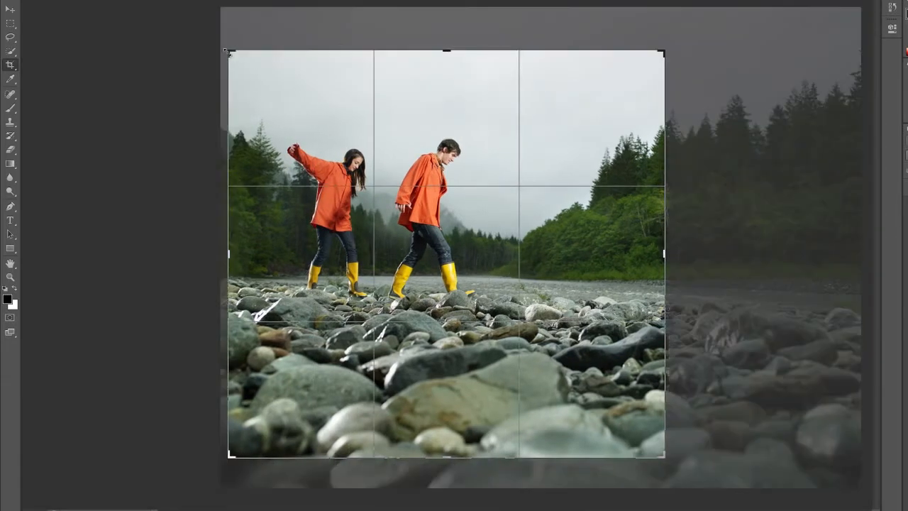
{"action": "key", "text": "Return"}
Step: Extend the crop box outward at its lower-right corner and turn on Delete Cropped Pixels
{"action": "left_click_drag", "start_coordinate": [675, 461], "coordinate": [762, 446]}
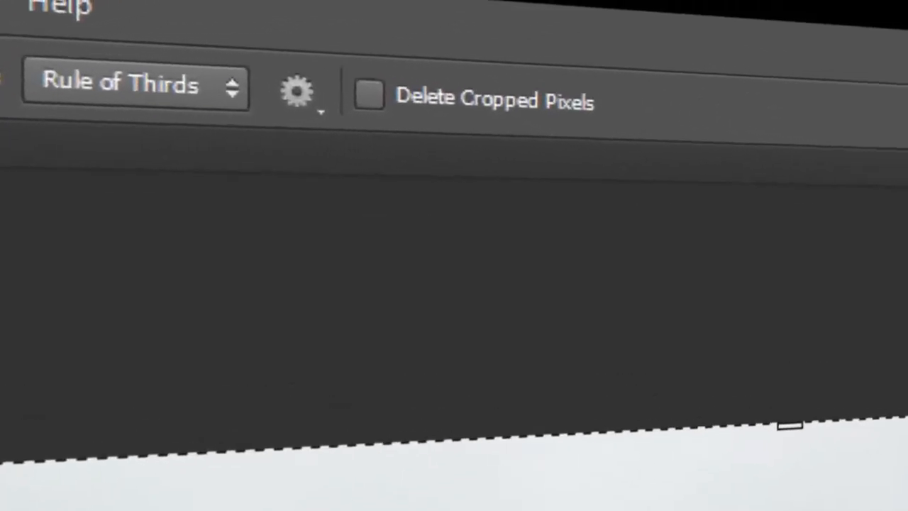
{"action": "left_click", "coordinate": [368, 92]}
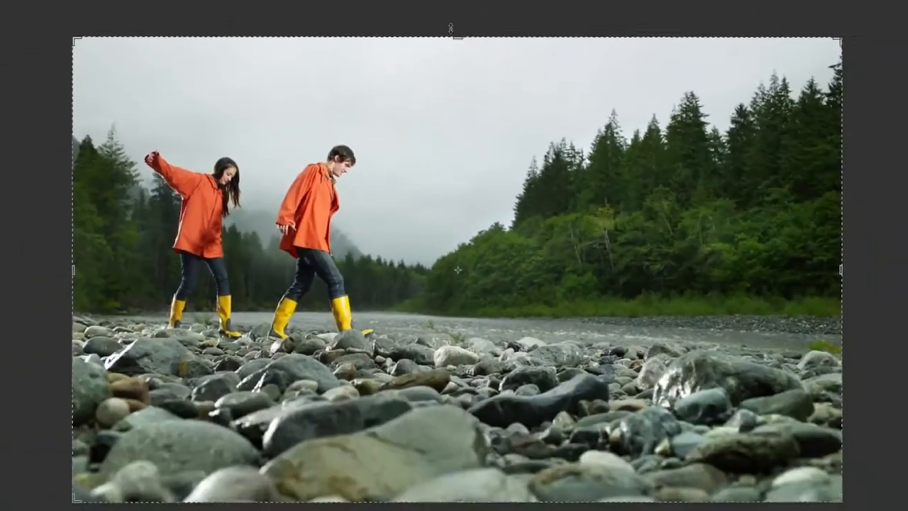
Step: Trim a strip of sky from the upper edge of the photo and apply the crop
{"action": "left_click_drag", "start_coordinate": [531, 117], "coordinate": [535, 85]}
{"action": "left_click_drag", "start_coordinate": [489, 30], "coordinate": [489, 68]}
{"action": "key", "text": "Return"}
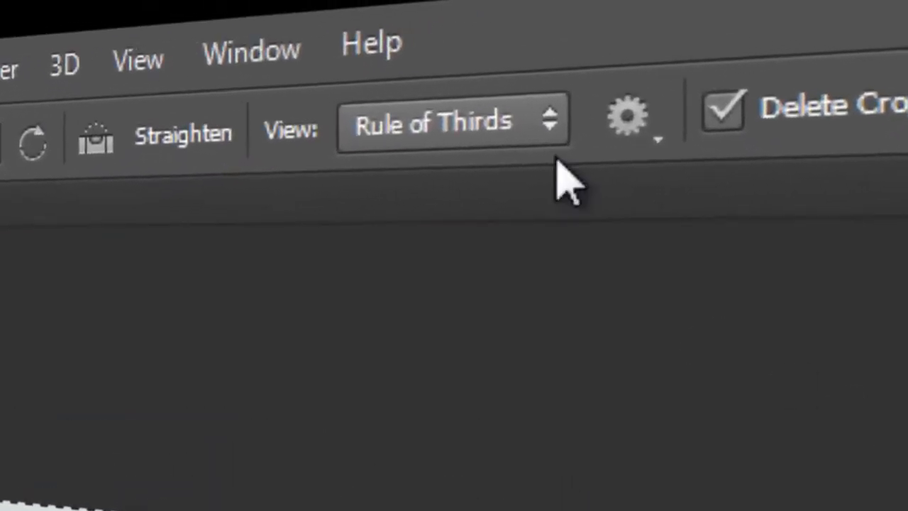
Step: Cycle through the crop overlays and leave the Golden Ratio overlay active
{"action": "left_click", "coordinate": [546, 121]}
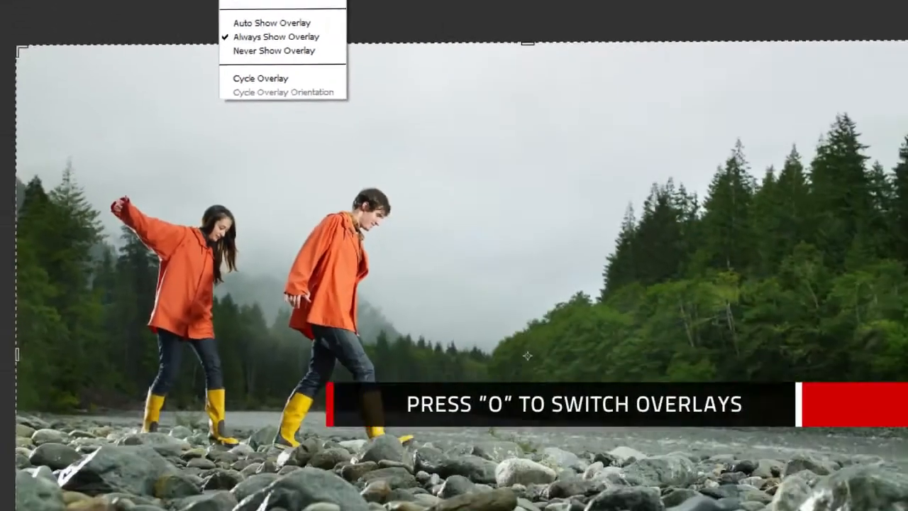
{"action": "left_click", "coordinate": [361, 0]}
{"action": "left_click", "coordinate": [494, 254]}
{"action": "key", "text": "o"}
{"action": "key", "text": "o"}
{"action": "key", "text": "o"}
{"action": "key", "text": "o"}
{"action": "key", "text": "o"}
{"action": "key", "text": "o"}
{"action": "key", "text": "o"}
{"action": "key", "text": "o"}
{"action": "key", "text": "o"}
{"action": "key", "text": "o"}
{"action": "key", "text": "o"}
{"action": "key", "text": "o"}
{"action": "key", "text": "o"}
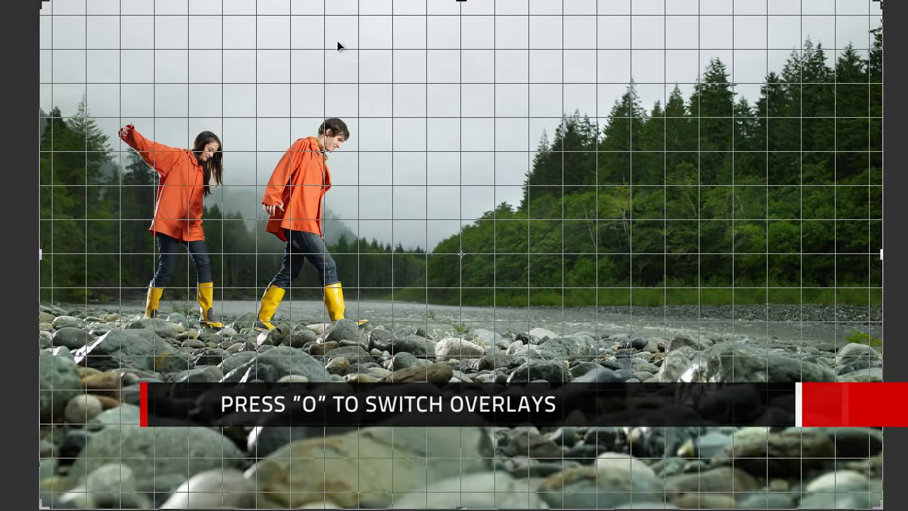
{"action": "key", "text": "o"}
{"action": "key", "text": "o"}
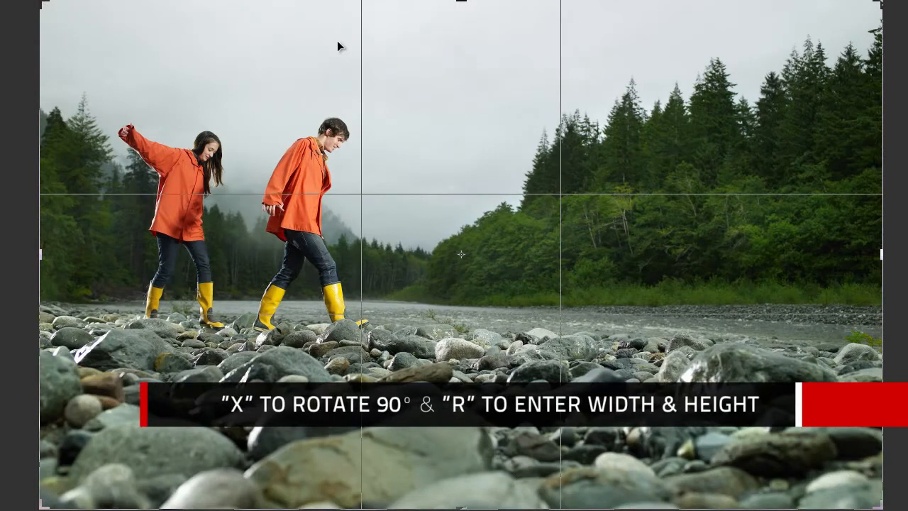
Step: Rotate the crop box by 90° and set both the crop width and height to 10
{"action": "key", "text": "x"}
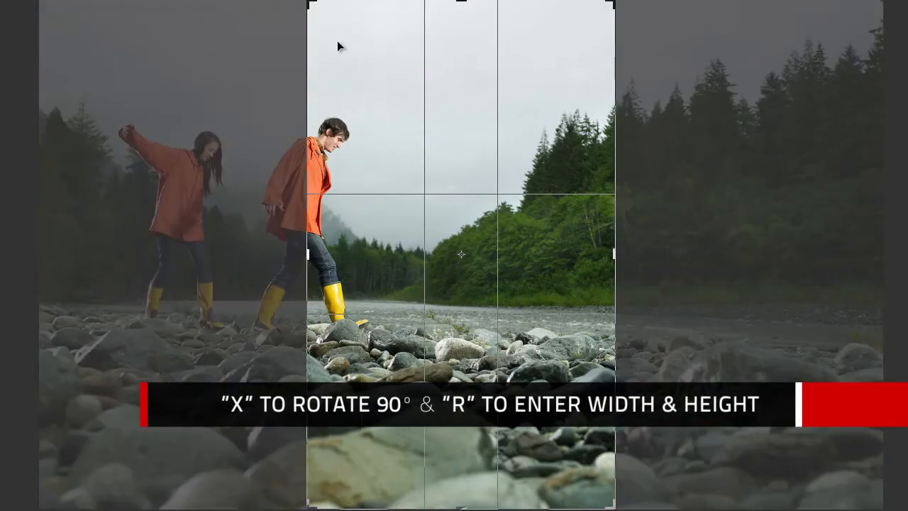
{"action": "type", "text": "r10"}
{"action": "key", "text": "Tab"}
{"action": "key", "text": "Tab"}
{"action": "type", "text": "10"}
{"action": "key", "text": "Tab"}
{"action": "key", "text": "Tab"}
{"action": "key", "text": "Return"}
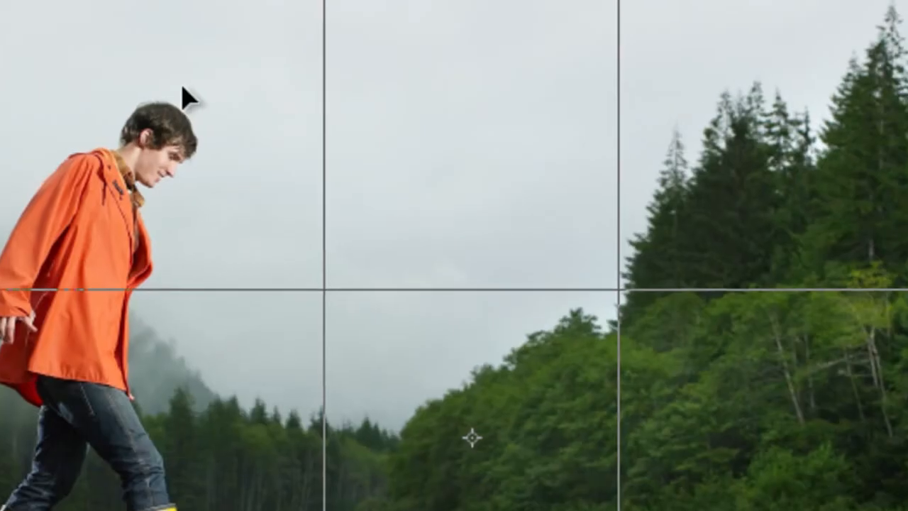
Step: Reset the crop box and open the additional crop options
{"action": "right_click", "coordinate": [342, 110]}
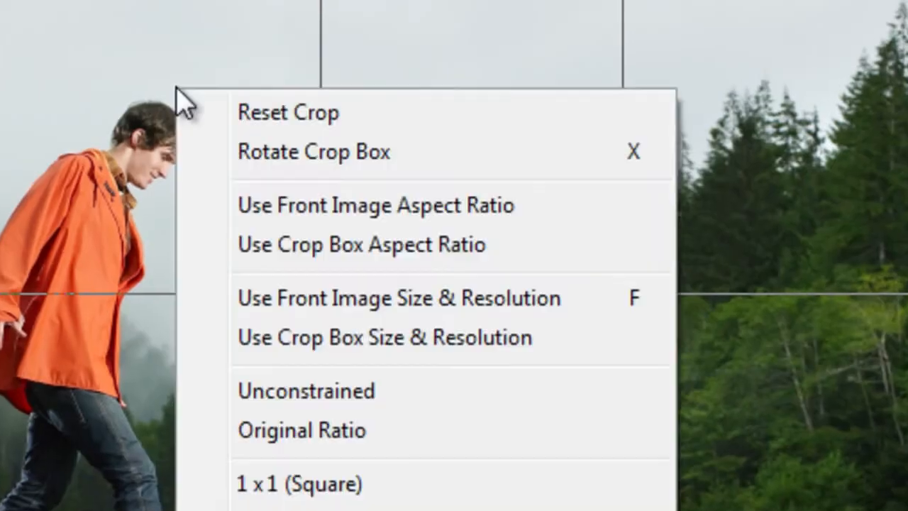
{"action": "left_click", "coordinate": [248, 114]}
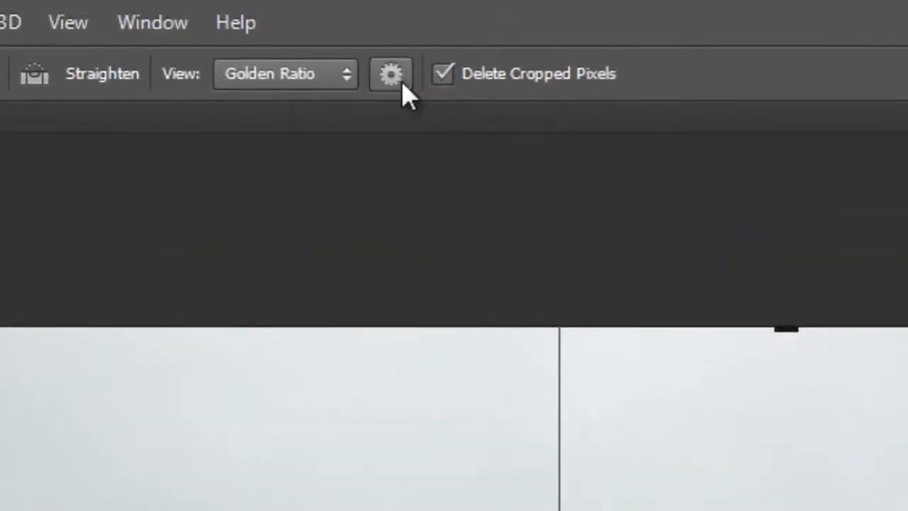
{"action": "left_click", "coordinate": [402, 85]}
{"action": "left_click", "coordinate": [384, 131]}
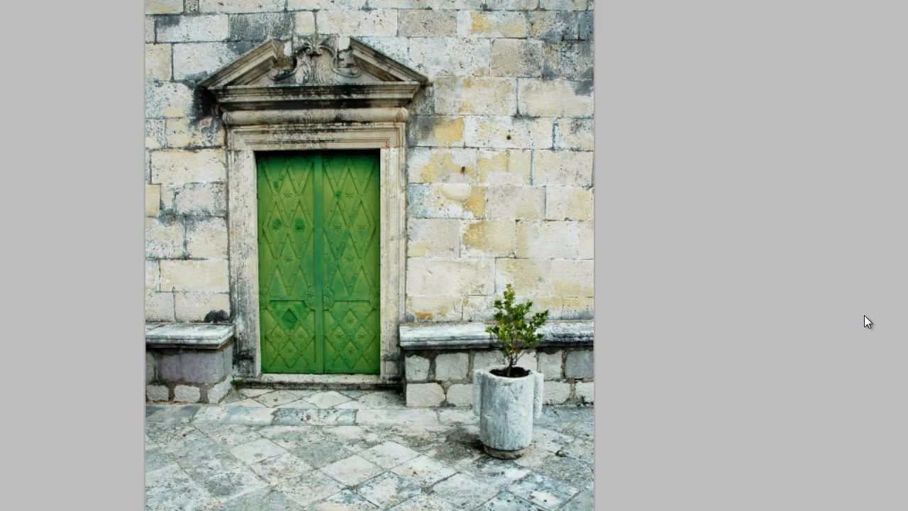
Step: Restore the selection around the potted plant and fill it with Content-Aware in Normal mode at 100% opacity
{"action": "key", "text": "ctrl+shift+d"}
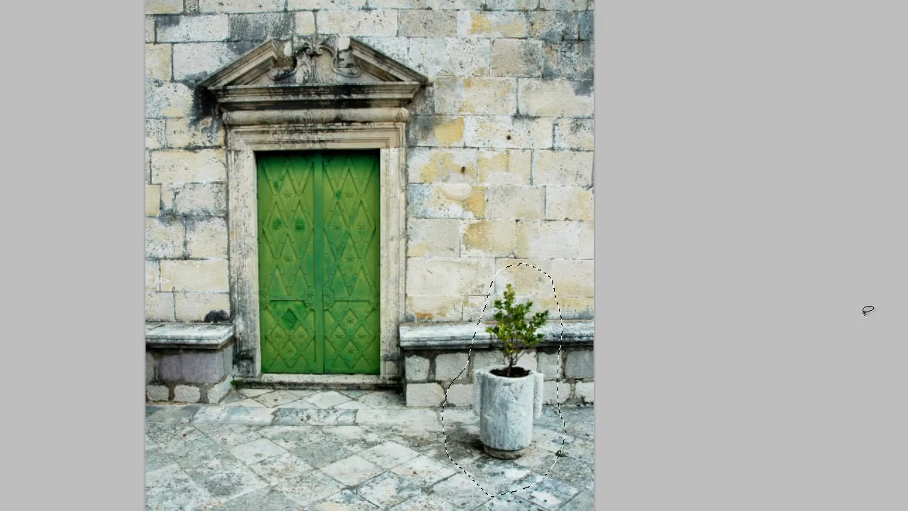
{"action": "key", "text": "shift+BackSpace"}
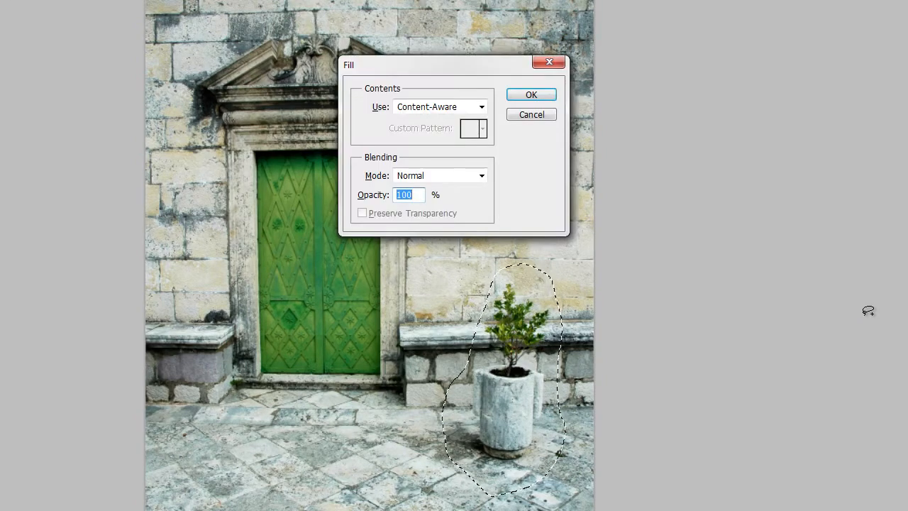
{"action": "key", "text": "Return"}
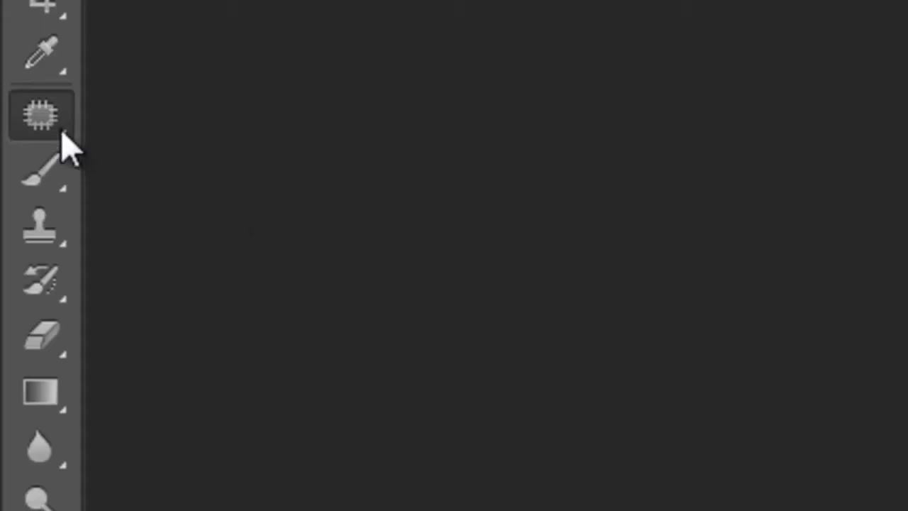
Step: Activate the Patch tool and set its patch method to Content-Aware
{"action": "left_click", "coordinate": [59, 121]}
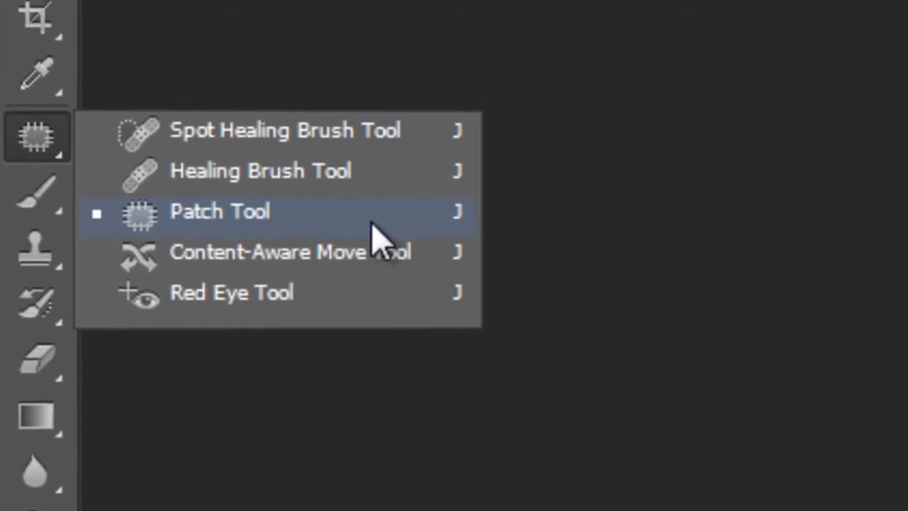
{"action": "left_click", "coordinate": [373, 198]}
{"action": "left_click", "coordinate": [559, 77]}
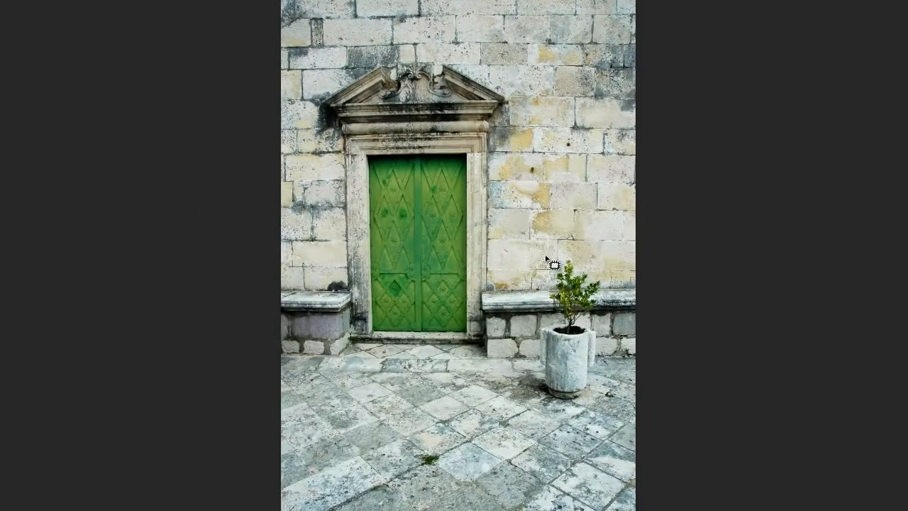
Step: Outline the potted plant, patch it from a neighbouring area of the photo, and open the patch adaptation choices
{"action": "left_click_drag", "start_coordinate": [602, 305], "coordinate": [553, 259]}
{"action": "left_click_drag", "start_coordinate": [562, 330], "coordinate": [627, 327]}
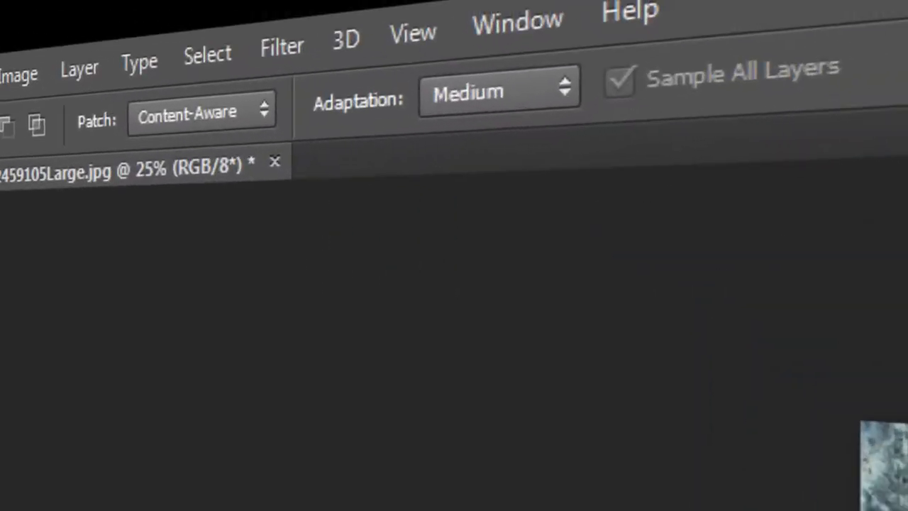
{"action": "left_click", "coordinate": [521, 92]}
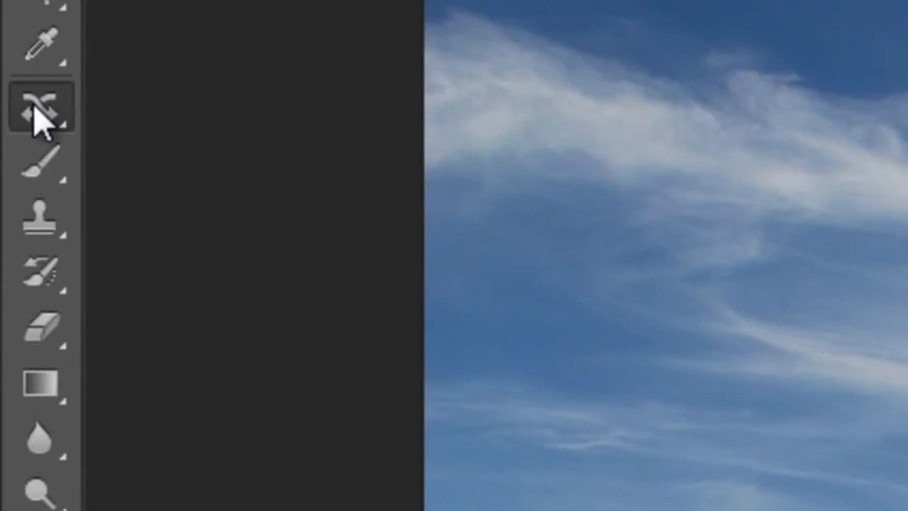
Step: Use the Content-Aware Move tool to relocate the area at the dirt path into the left meadow
{"action": "left_click", "coordinate": [36, 111]}
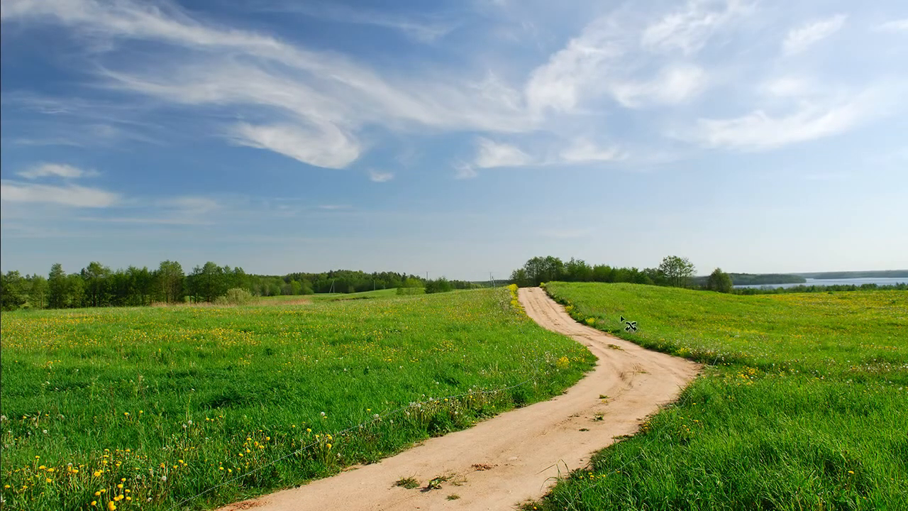
{"action": "left_click_drag", "start_coordinate": [575, 360], "coordinate": [156, 387]}
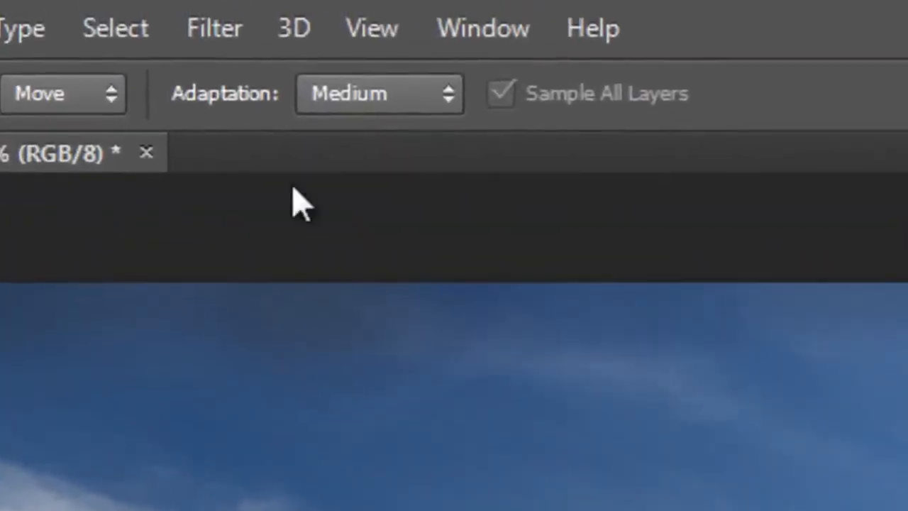
Step: Set Content-Aware Move's adaptation to Very Strict and mode to Extend, duplicate the dirt path in the left meadow, and deselect
{"action": "left_click", "coordinate": [355, 66]}
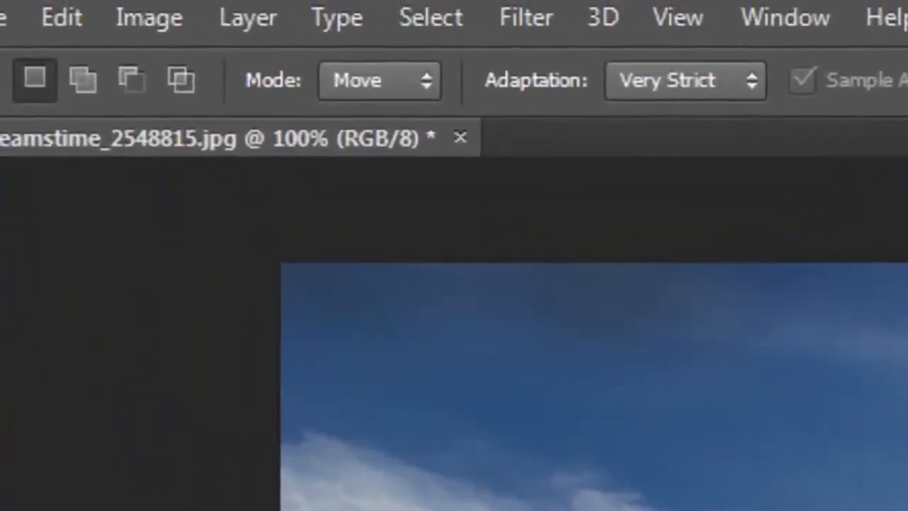
{"action": "left_click", "coordinate": [422, 86]}
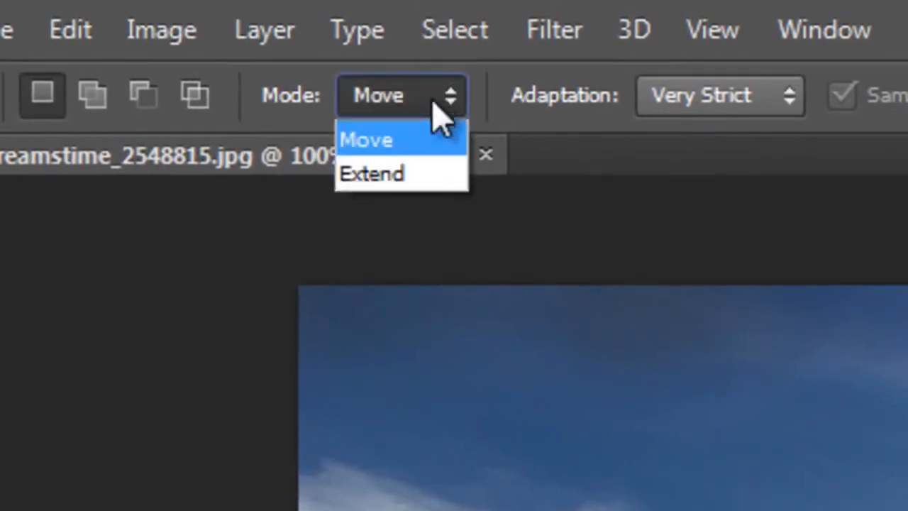
{"action": "left_click", "coordinate": [430, 177]}
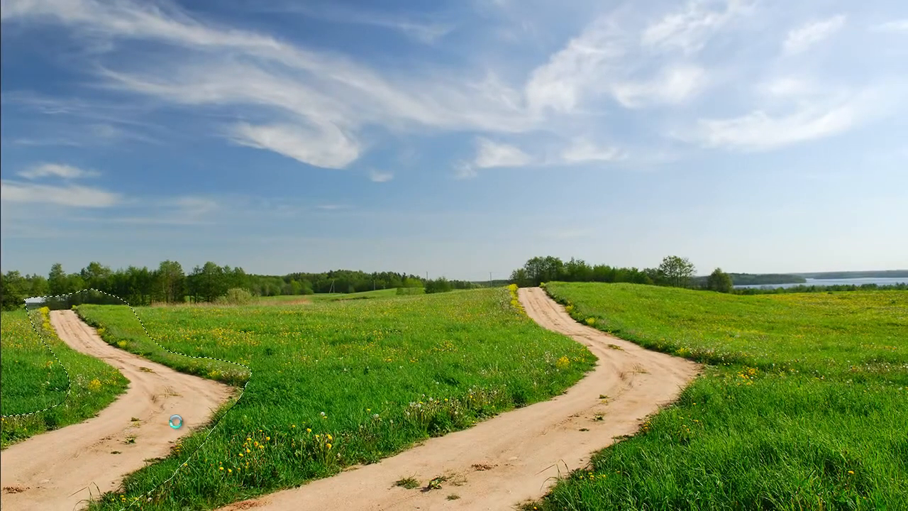
{"action": "key", "text": "ctrl+d"}
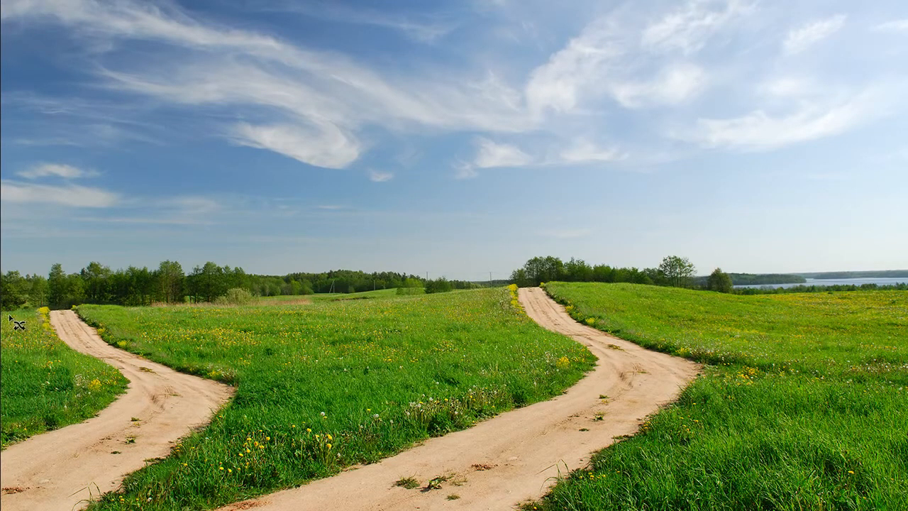
Step: Paint test strokes on the blank canvas, including a dense zigzag with the 25 px Erodible Point brush at 52% softness
{"action": "mouse_move", "coordinate": [473, 280]}
{"action": "left_mouse_down"}
{"action": "mouse_move", "coordinate": [26, 261]}
{"action": "mouse_move", "coordinate": [465, 284]}
{"action": "left_mouse_up"}
{"action": "left_click_drag", "start_coordinate": [104, 283], "coordinate": [700, 279]}
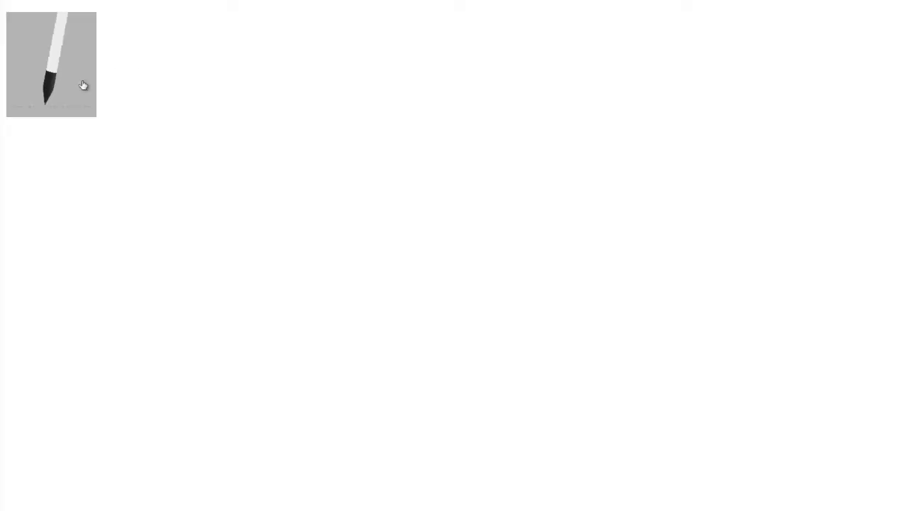
{"action": "mouse_move", "coordinate": [118, 89]}
{"action": "left_mouse_down"}
{"action": "mouse_move", "coordinate": [377, 56]}
{"action": "mouse_move", "coordinate": [697, 106]}
{"action": "mouse_move", "coordinate": [706, 189]}
{"action": "left_mouse_up"}
{"action": "mouse_move", "coordinate": [89, 356]}
{"action": "left_mouse_down"}
{"action": "mouse_move", "coordinate": [204, 374]}
{"action": "mouse_move", "coordinate": [481, 330]}
{"action": "mouse_move", "coordinate": [780, 402]}
{"action": "mouse_move", "coordinate": [801, 375]}
{"action": "left_mouse_up"}
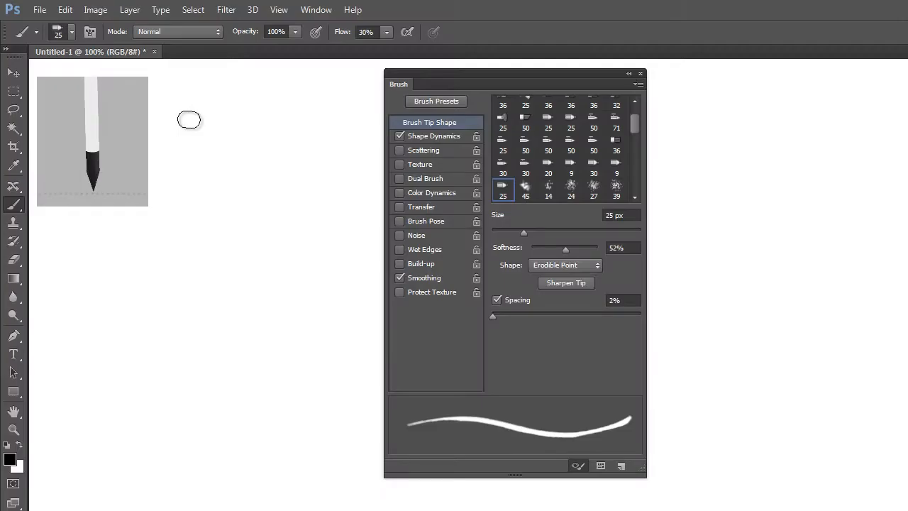
{"action": "mouse_move", "coordinate": [167, 121]}
{"action": "left_mouse_down"}
{"action": "mouse_move", "coordinate": [192, 178]}
{"action": "mouse_move", "coordinate": [176, 216]}
{"action": "left_mouse_up"}
{"action": "mouse_move", "coordinate": [285, 121]}
{"action": "left_mouse_down"}
{"action": "mouse_move", "coordinate": [263, 142]}
{"action": "mouse_move", "coordinate": [186, 268]}
{"action": "mouse_move", "coordinate": [307, 188]}
{"action": "mouse_move", "coordinate": [315, 226]}
{"action": "mouse_move", "coordinate": [227, 401]}
{"action": "mouse_move", "coordinate": [239, 422]}
{"action": "mouse_move", "coordinate": [346, 406]}
{"action": "mouse_move", "coordinate": [355, 461]}
{"action": "left_mouse_up"}
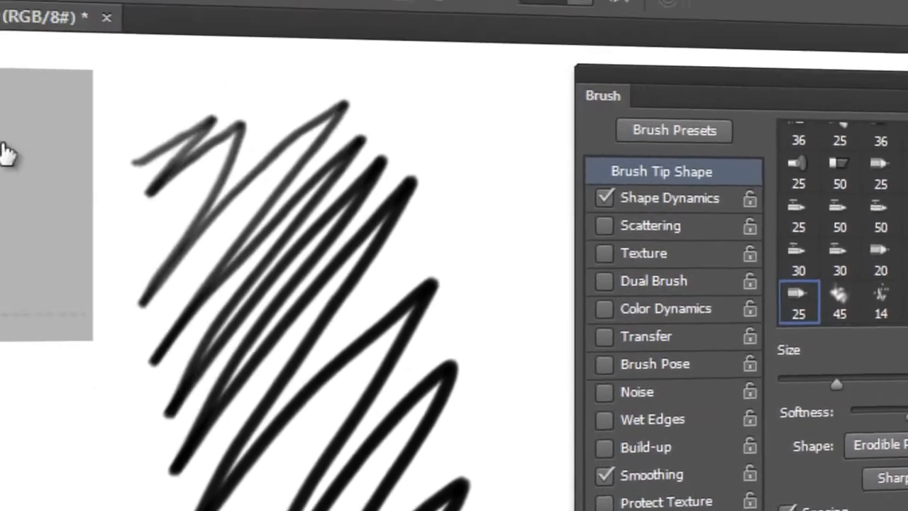
Step: Assign the keyboard shortcut N to the Sharpen Erodible Tips tool command and accept the shortcut changes
{"action": "left_click", "coordinate": [69, 4]}
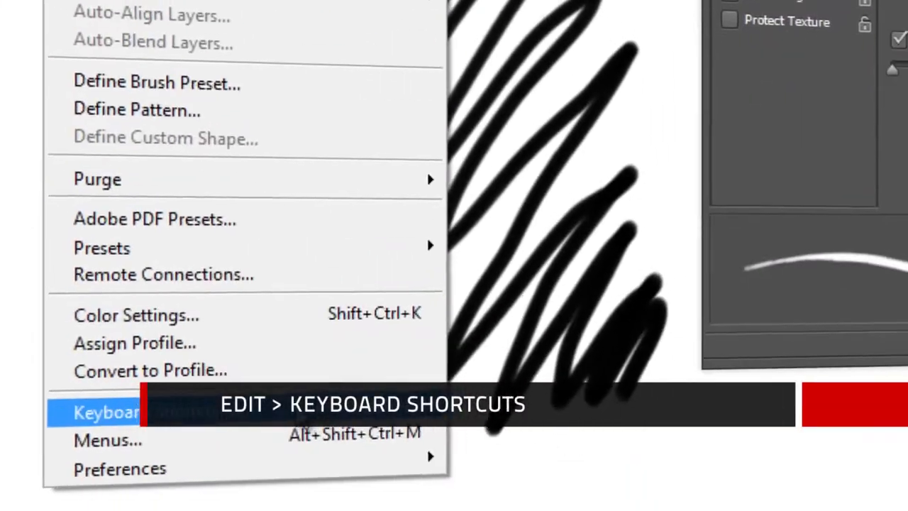
{"action": "left_click", "coordinate": [160, 413]}
{"action": "left_click", "coordinate": [300, 135]}
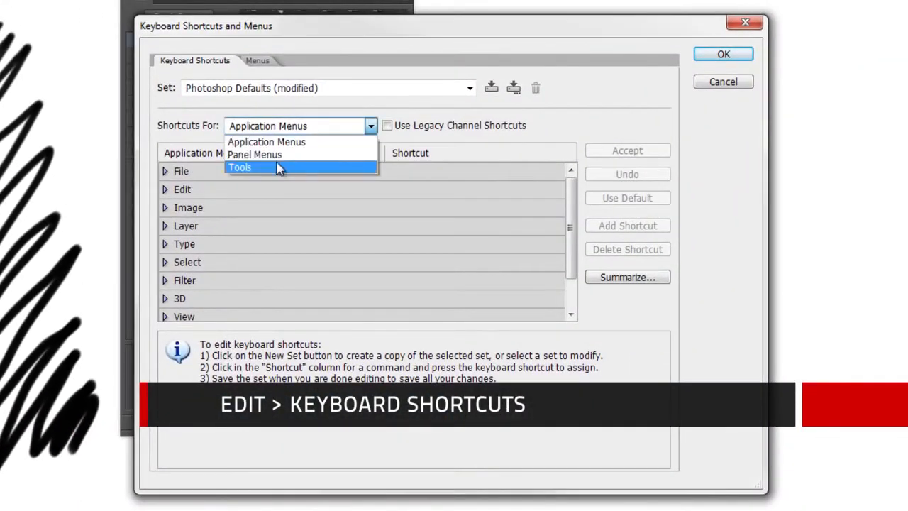
{"action": "left_click", "coordinate": [277, 166]}
{"action": "left_click_drag", "start_coordinate": [571, 177], "coordinate": [567, 317]}
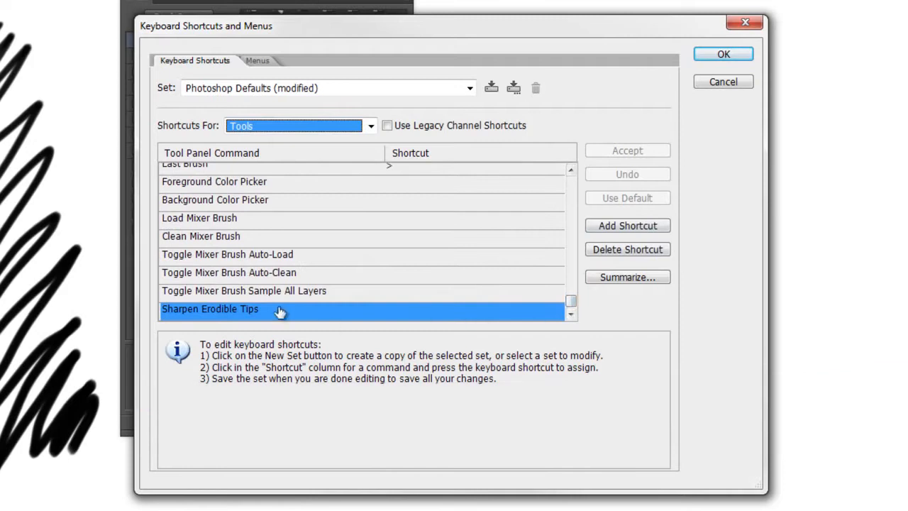
{"action": "left_click", "coordinate": [334, 310]}
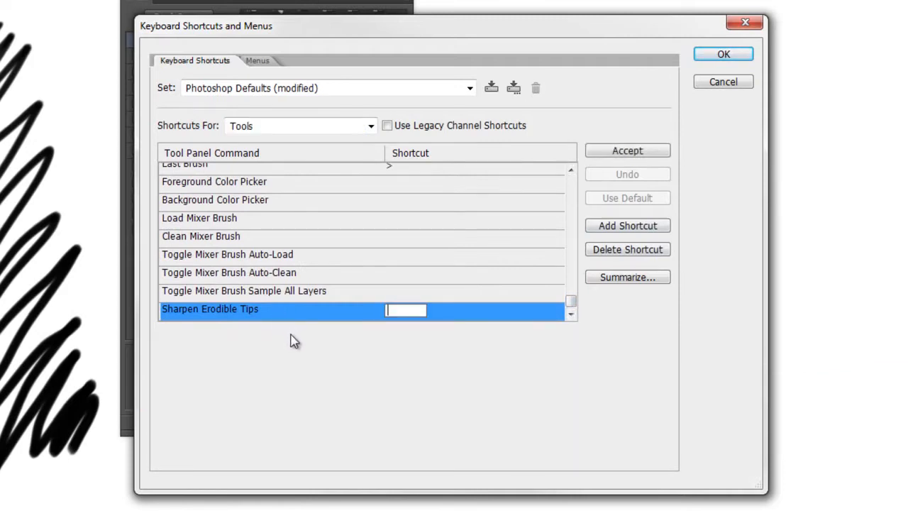
{"action": "key", "text": "Return"}
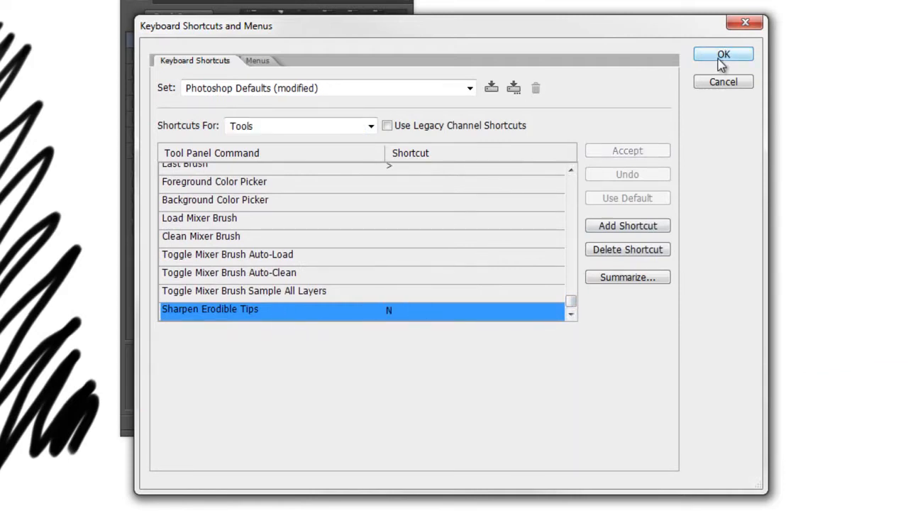
{"action": "left_click", "coordinate": [721, 60]}
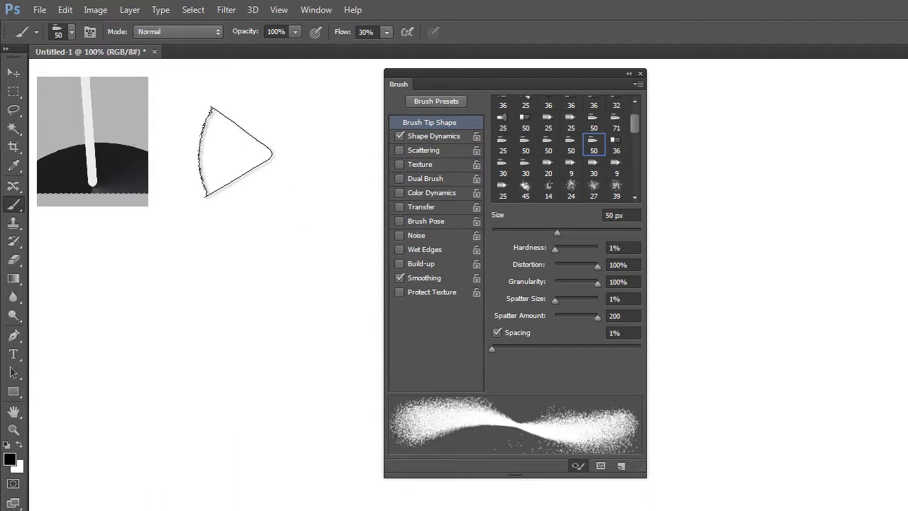
Step: Try two long curved vertical strokes with the 50 px spatter airbrush tip, undoing each one
{"action": "mouse_move", "coordinate": [273, 139]}
{"action": "left_mouse_down"}
{"action": "mouse_move", "coordinate": [196, 237]}
{"action": "mouse_move", "coordinate": [231, 401]}
{"action": "left_mouse_up"}
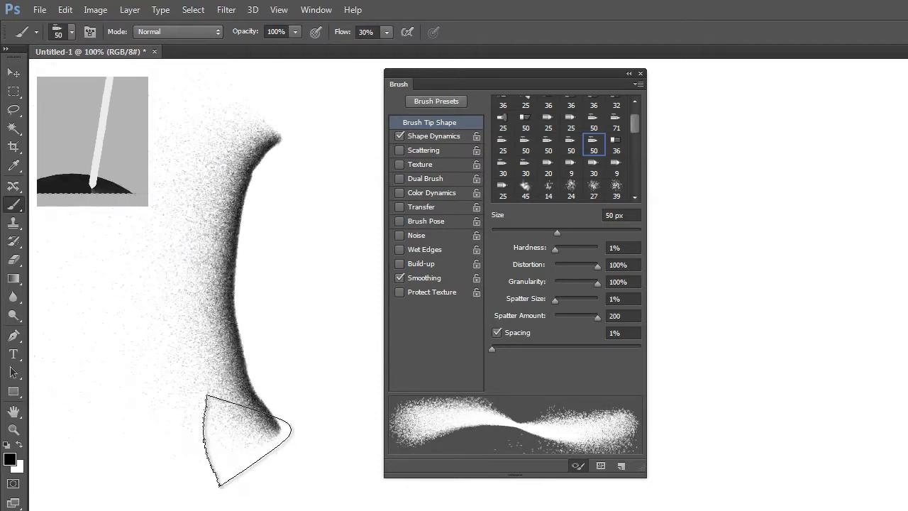
{"action": "key", "text": "ctrl+z"}
{"action": "mouse_move", "coordinate": [276, 435]}
{"action": "left_mouse_down"}
{"action": "mouse_move", "coordinate": [257, 369]}
{"action": "mouse_move", "coordinate": [260, 241]}
{"action": "mouse_move", "coordinate": [315, 142]}
{"action": "left_mouse_up"}
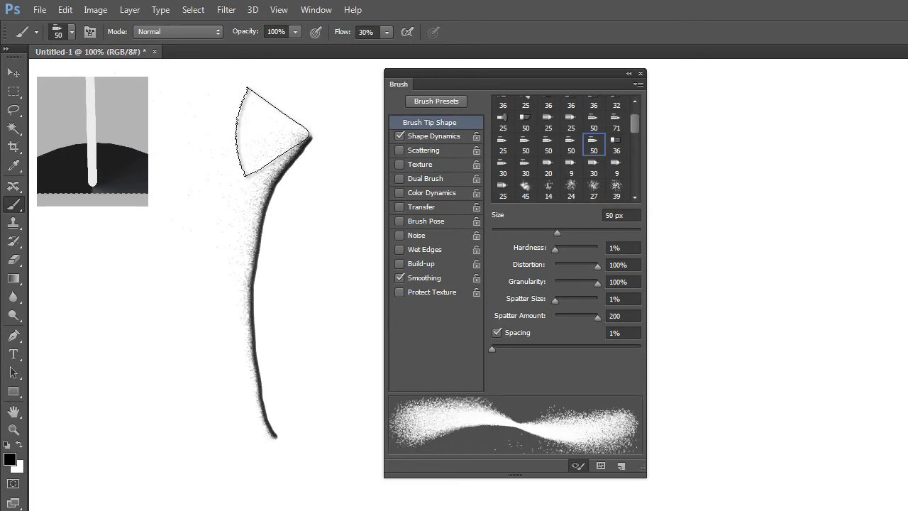
{"action": "key", "text": "ctrl+z"}
Step: Try a dab and several curved and vertical airbrush strokes at different pen tilts, and undo them all
{"action": "left_click", "coordinate": [315, 227]}
{"action": "mouse_move", "coordinate": [252, 106]}
{"action": "left_mouse_down"}
{"action": "mouse_move", "coordinate": [254, 257]}
{"action": "mouse_move", "coordinate": [224, 231]}
{"action": "mouse_move", "coordinate": [228, 274]}
{"action": "left_mouse_up"}
{"action": "mouse_move", "coordinate": [200, 317]}
{"action": "left_mouse_down"}
{"action": "mouse_move", "coordinate": [215, 379]}
{"action": "mouse_move", "coordinate": [215, 339]}
{"action": "left_mouse_up"}
{"action": "mouse_move", "coordinate": [292, 354]}
{"action": "left_mouse_down"}
{"action": "mouse_move", "coordinate": [251, 501]}
{"action": "mouse_move", "coordinate": [250, 341]}
{"action": "mouse_move", "coordinate": [248, 498]}
{"action": "left_mouse_up"}
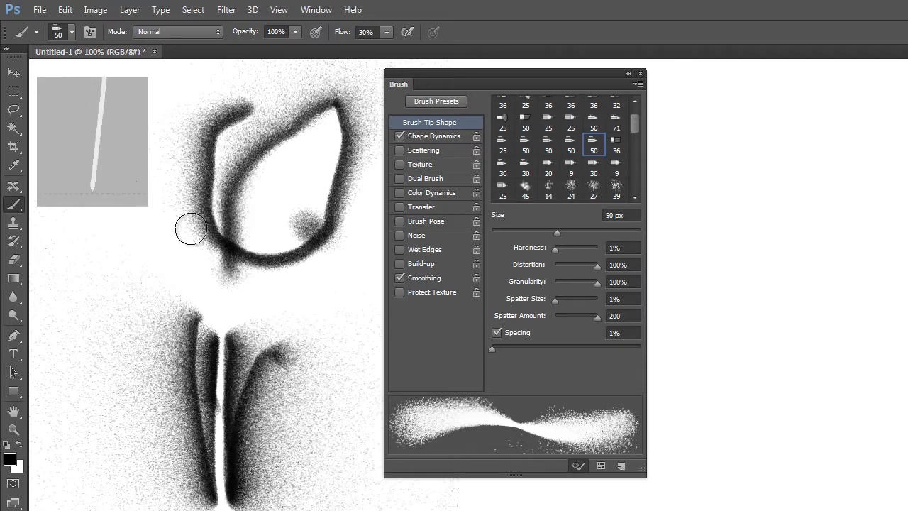
{"action": "key", "text": "ctrl+z"}
{"action": "key", "text": "ctrl+alt+z"}
{"action": "key", "text": "ctrl+alt+z"}
{"action": "key", "text": "ctrl+alt+z"}
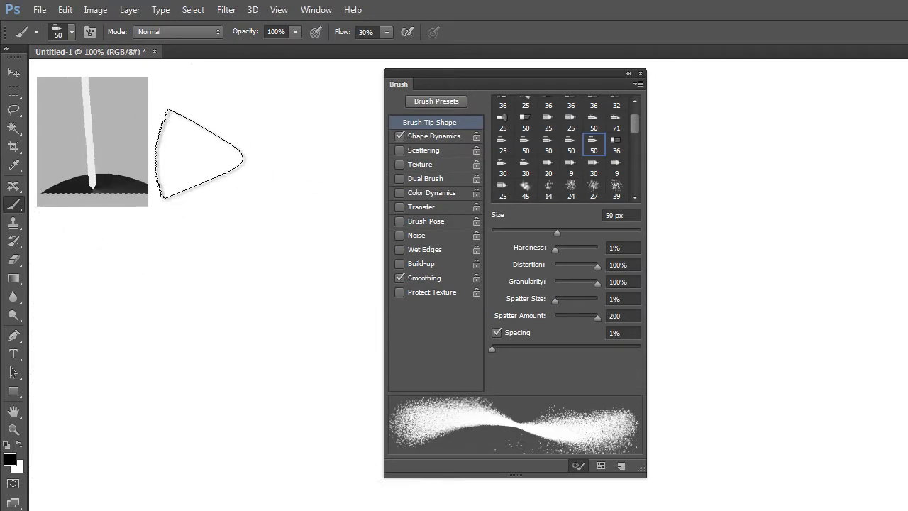
Step: Paint two short diagonal strokes with the 50 px spatter airbrush tip
{"action": "left_click_drag", "start_coordinate": [232, 157], "coordinate": [279, 201]}
{"action": "mouse_move", "coordinate": [239, 241]}
{"action": "left_mouse_down"}
{"action": "mouse_move", "coordinate": [280, 240]}
{"action": "mouse_move", "coordinate": [314, 328]}
{"action": "left_mouse_up"}
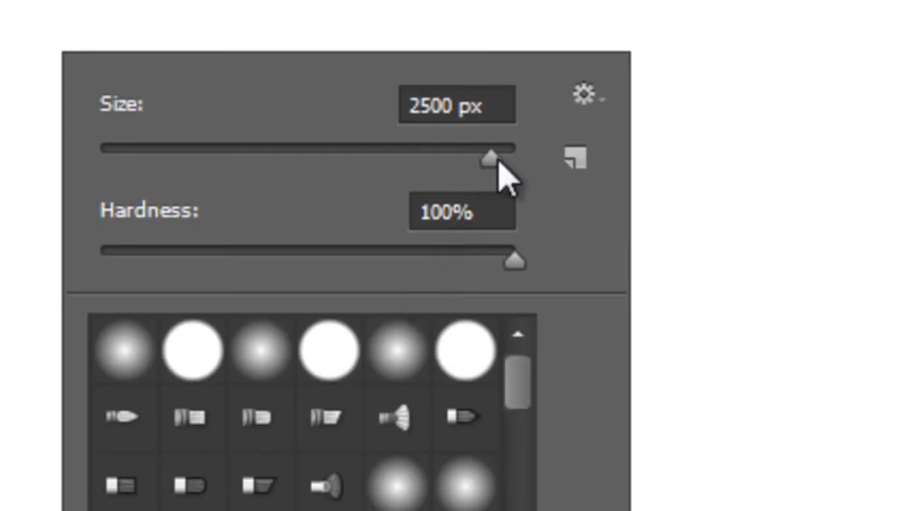
Step: Increase the hard round brush's size in its settings and adjust the brush directly on the canvas
{"action": "left_click_drag", "start_coordinate": [498, 162], "coordinate": [540, 183]}
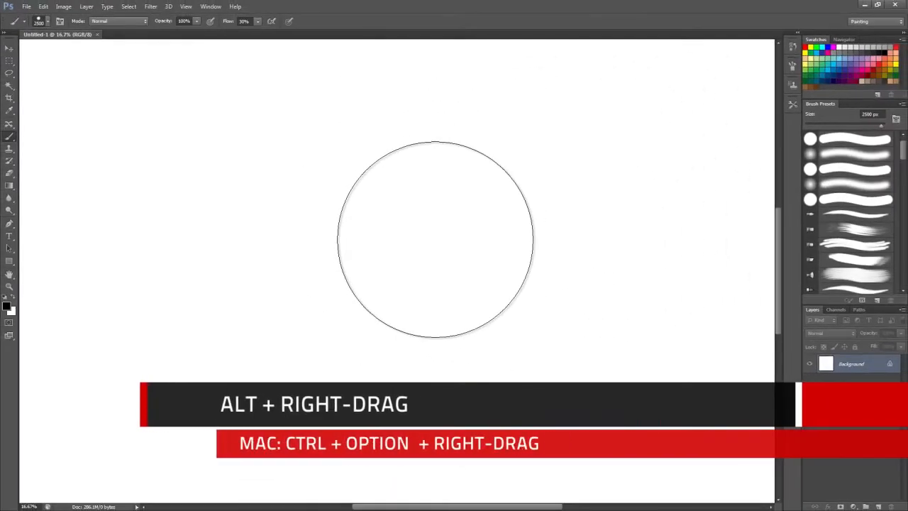
{"action": "mouse_move", "coordinate": [438, 235]}
{"action": "left_mouse_down"}
{"action": "mouse_move", "coordinate": [458, 243]}
{"action": "mouse_move", "coordinate": [433, 247]}
{"action": "mouse_move", "coordinate": [517, 248]}
{"action": "mouse_move", "coordinate": [480, 249]}
{"action": "mouse_move", "coordinate": [483, 281]}
{"action": "mouse_move", "coordinate": [487, 201]}
{"action": "left_mouse_up"}
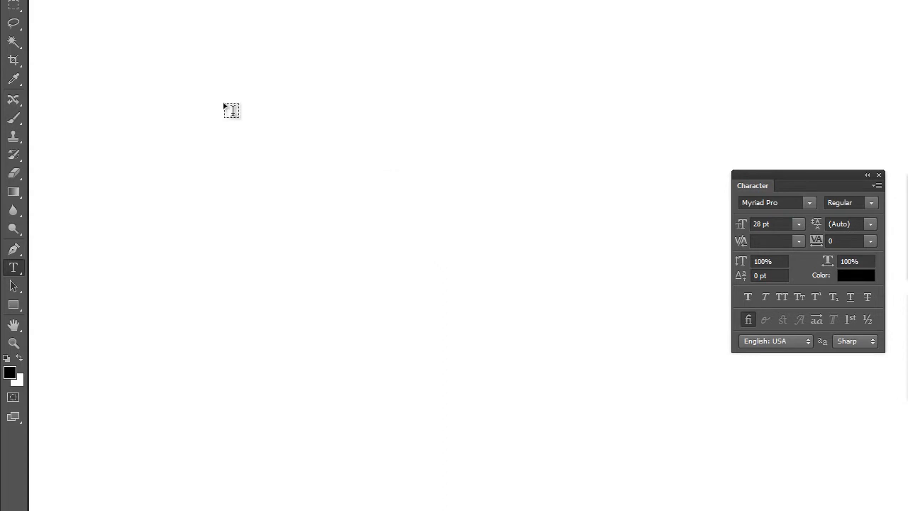
Step: Draw a large paragraph text box, fill it with Lorem Ipsum placeholder text in 28 pt Myriad Pro, and commit it
{"action": "left_click_drag", "start_coordinate": [81, 22], "coordinate": [458, 488]}
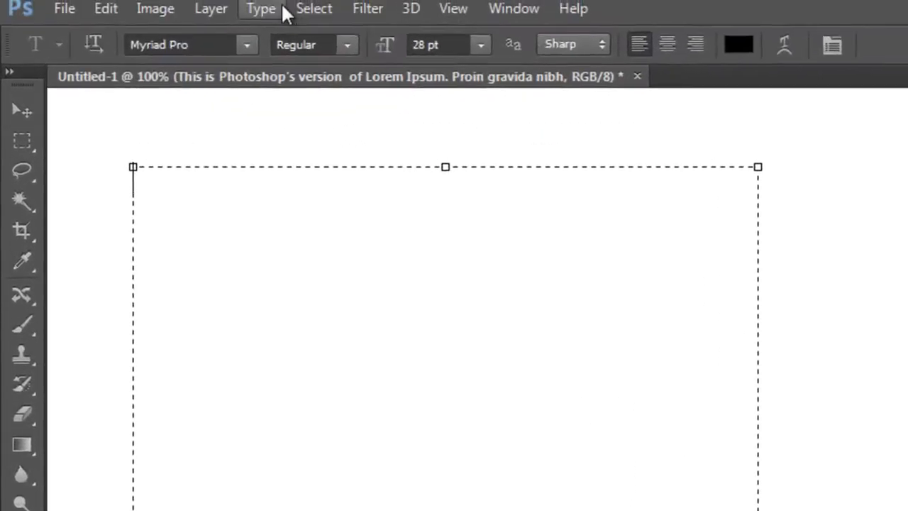
{"action": "left_click", "coordinate": [270, 9]}
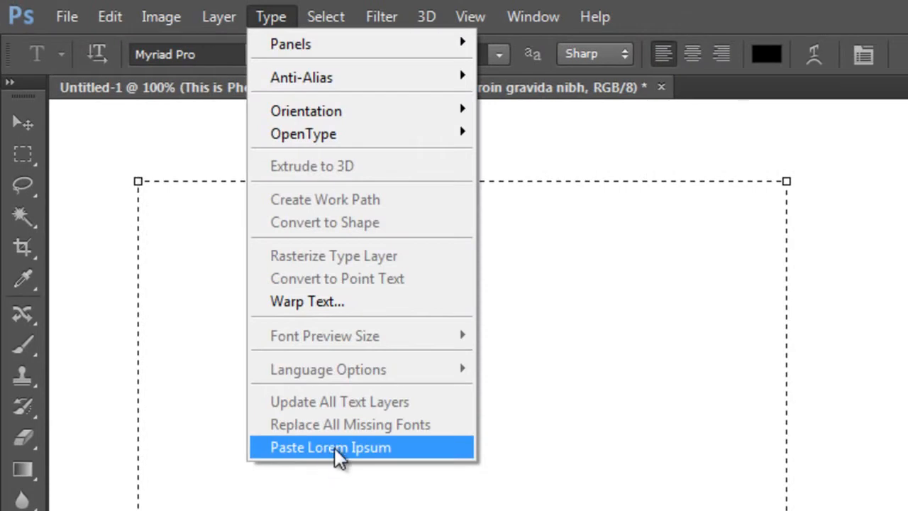
{"action": "left_click", "coordinate": [321, 425]}
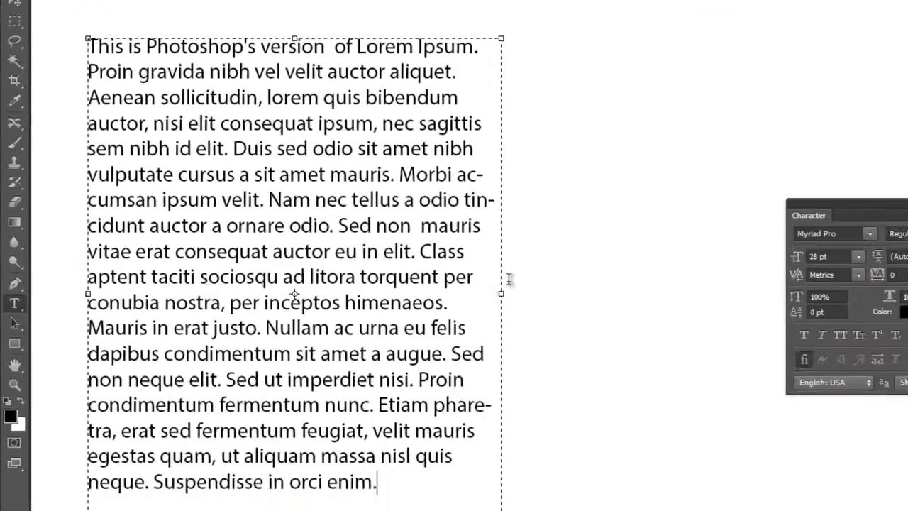
{"action": "key", "text": "ctrl+Return"}
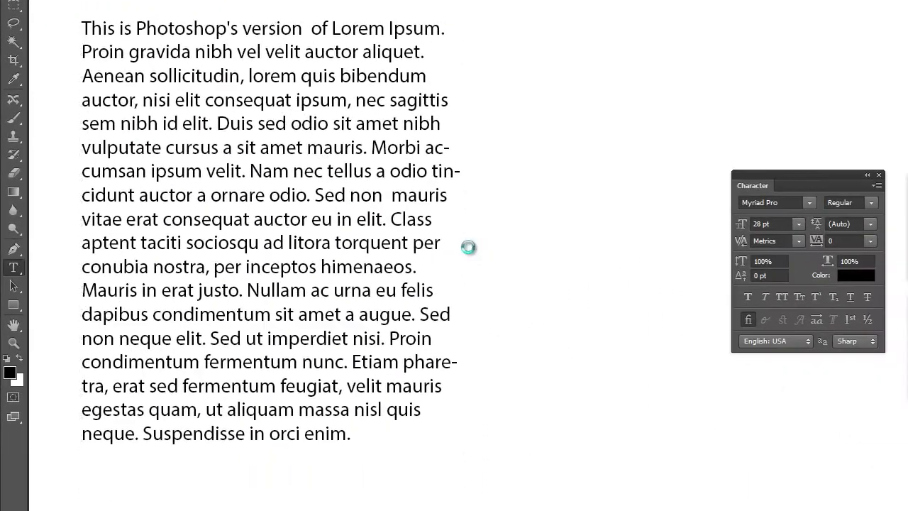
{"action": "left_click", "coordinate": [255, 5]}
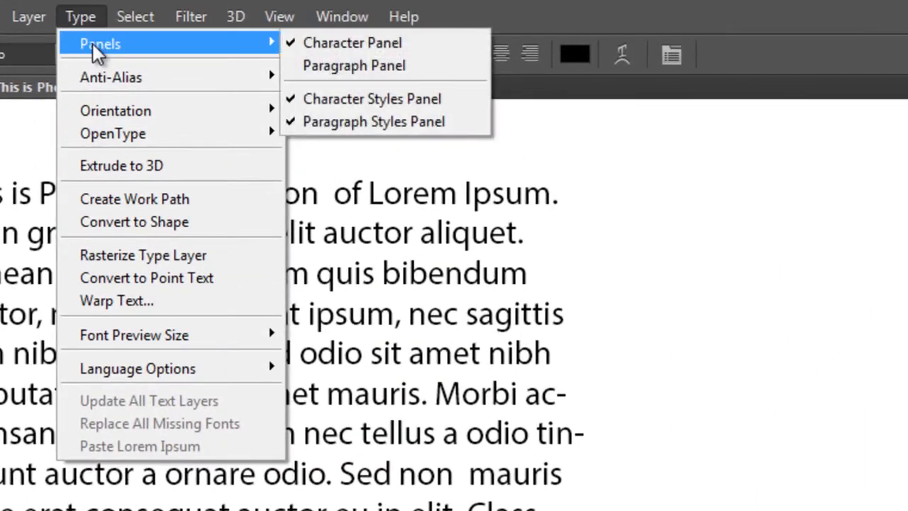
{"action": "mouse_move", "coordinate": [164, 33]}
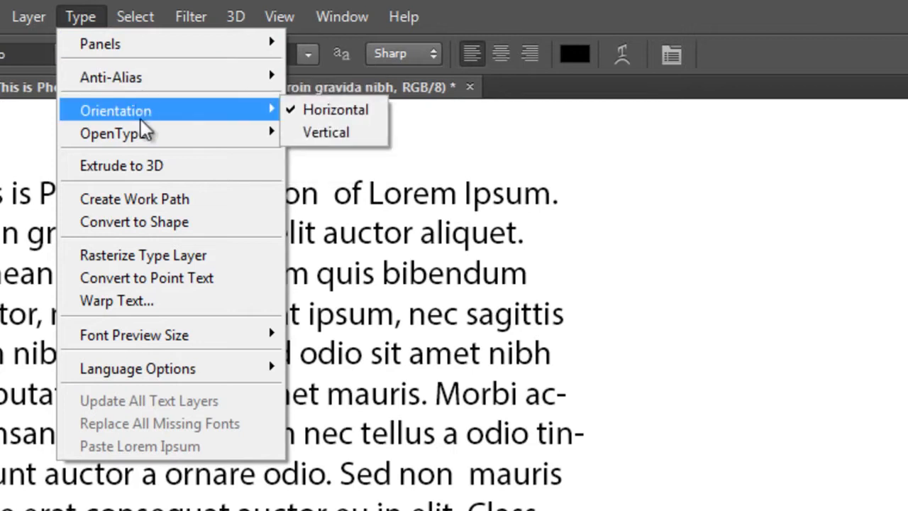
{"action": "mouse_move", "coordinate": [141, 133]}
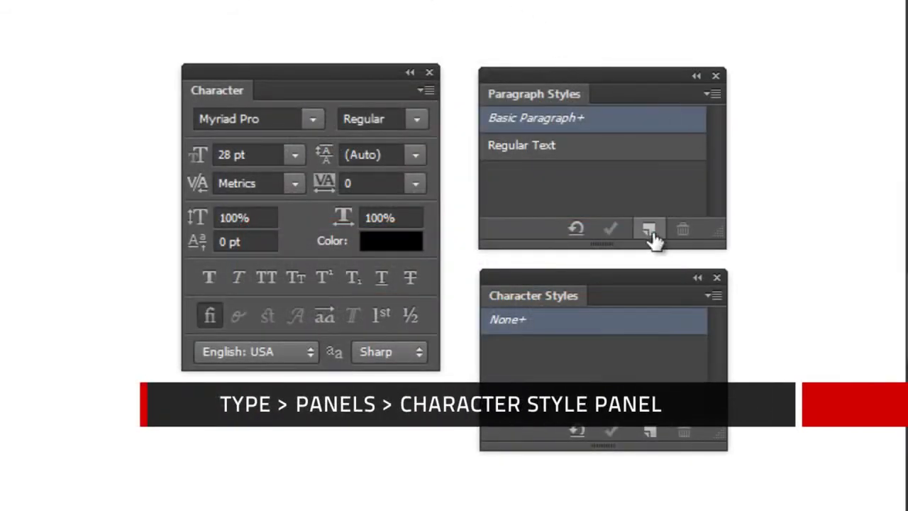
Step: Create a new character style named Regular Text and open its font family choices
{"action": "left_click", "coordinate": [651, 432]}
{"action": "double_click", "coordinate": [550, 347]}
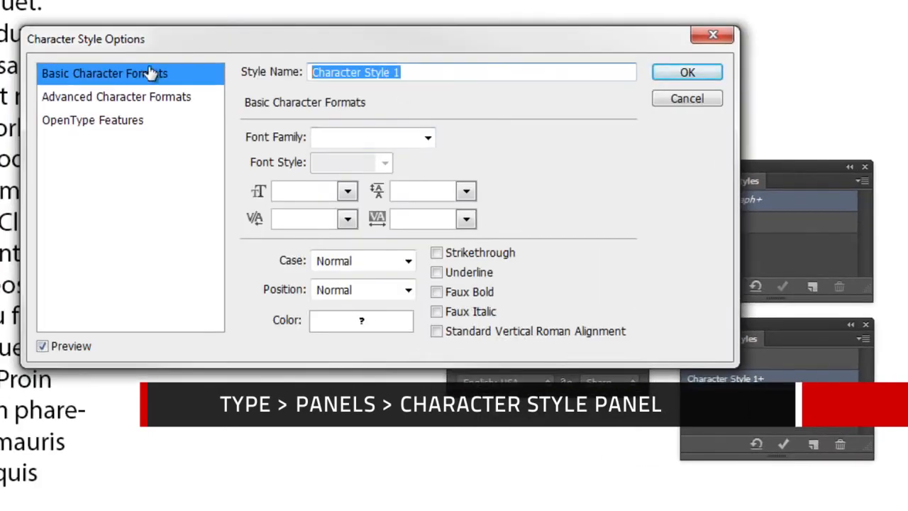
{"action": "type", "text": "Regular Text"}
{"action": "left_click", "coordinate": [427, 137]}
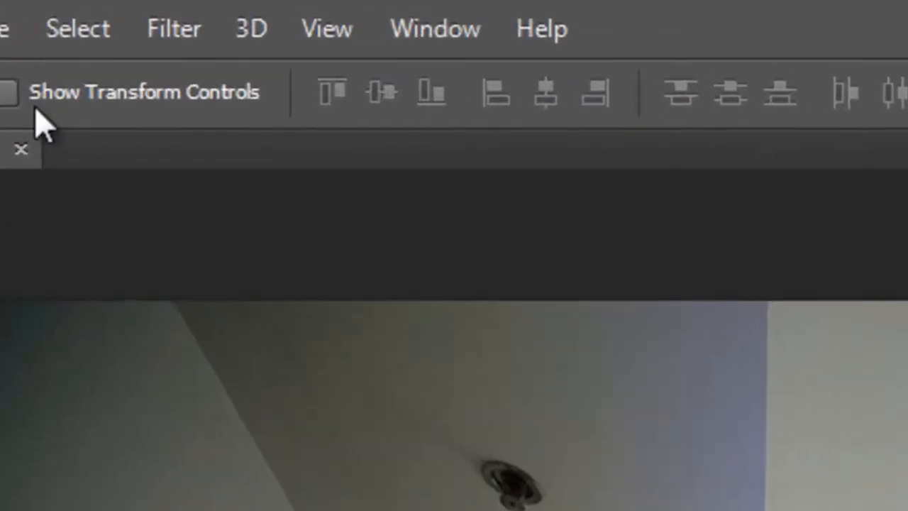
Step: Open the Adaptive Wide Angle filter and add constraint lines along the left wall's ceiling edge and the right wall's upper edge
{"action": "left_click", "coordinate": [164, 19]}
{"action": "left_click", "coordinate": [341, 167]}
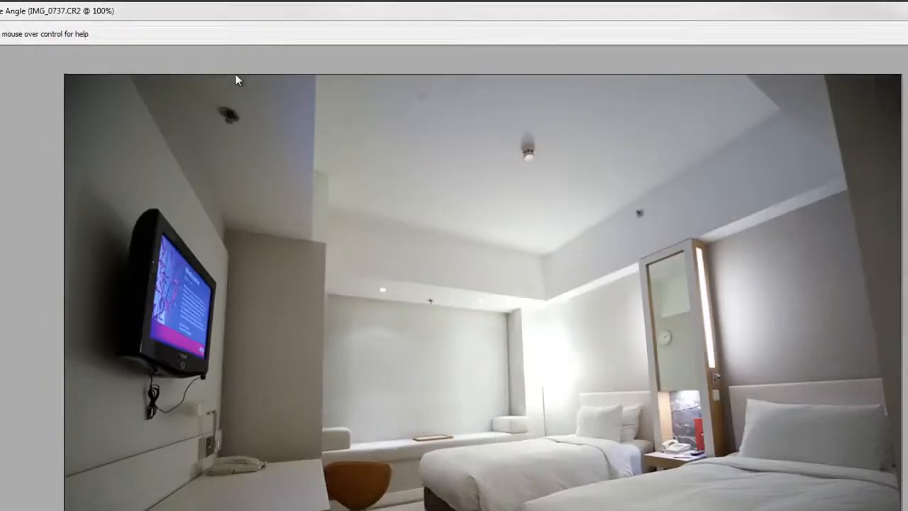
{"action": "left_click", "coordinate": [137, 61]}
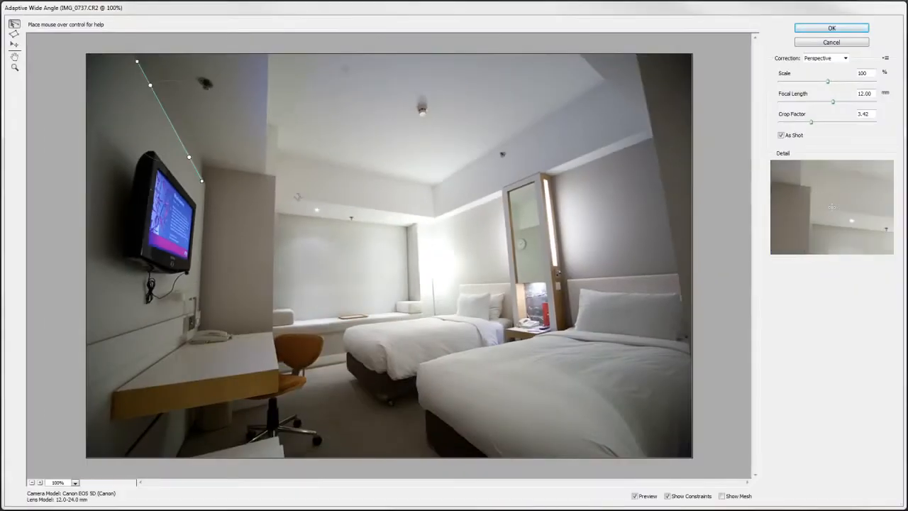
{"action": "left_click", "coordinate": [645, 129]}
Step: Add constraint lines along the desk's front edge, the window bench and the upper edge of the nearer bed
{"action": "left_click", "coordinate": [124, 390]}
{"action": "left_click", "coordinate": [275, 370]}
{"action": "left_click", "coordinate": [276, 327]}
{"action": "left_click", "coordinate": [406, 307]}
{"action": "left_click", "coordinate": [428, 364]}
{"action": "left_click", "coordinate": [566, 329]}
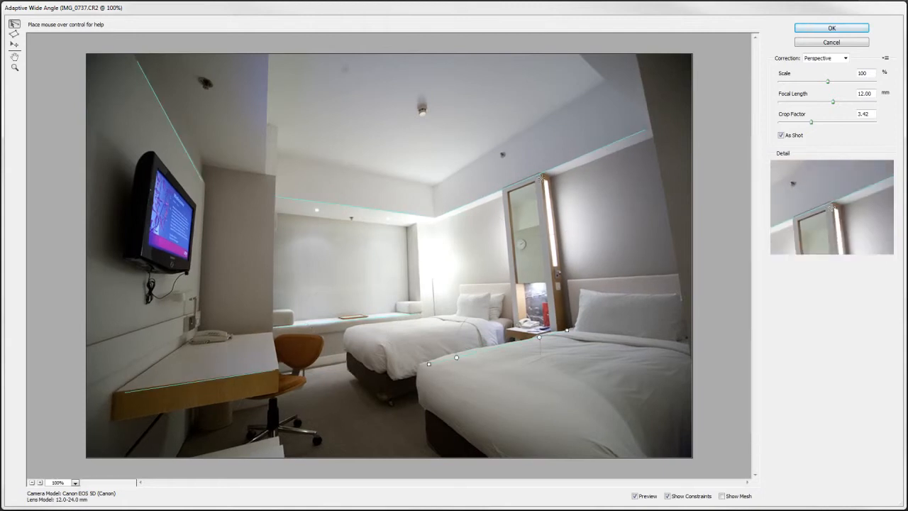
Step: Add further constraint lines along the television's lower edge and the near-vertical edge of the wall beside the bed
{"action": "left_click", "coordinate": [141, 253]}
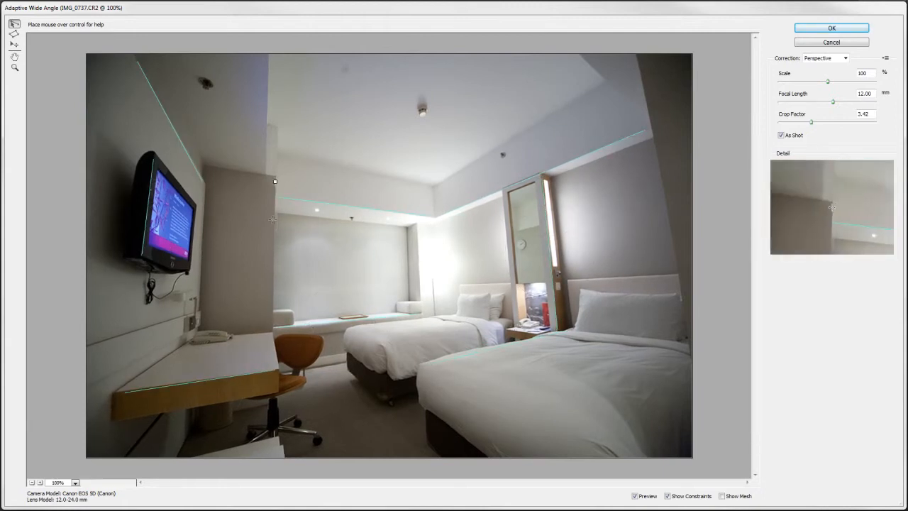
{"action": "left_click", "coordinate": [639, 74]}
{"action": "left_click", "coordinate": [685, 330]}
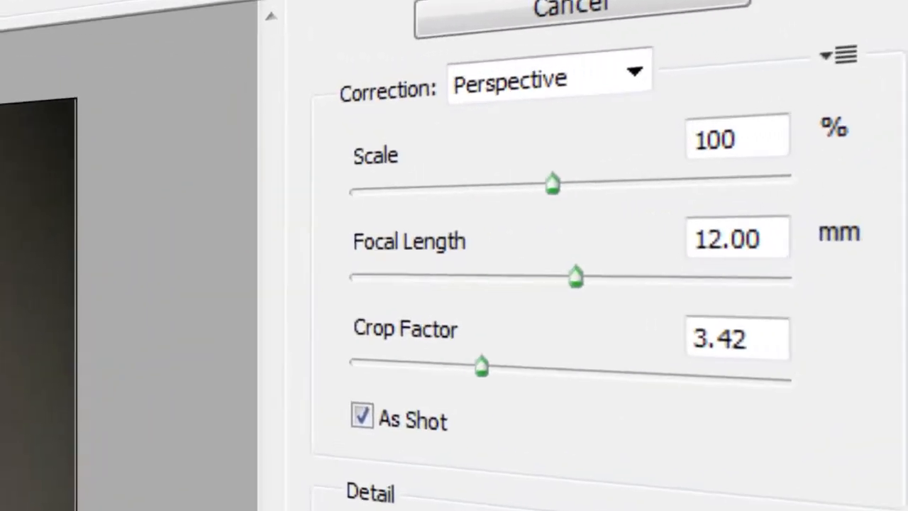
Step: Look through the correction projections, keep Perspective and apply the Adaptive Wide Angle filter to the hotel room photo
{"action": "left_click", "coordinate": [562, 81]}
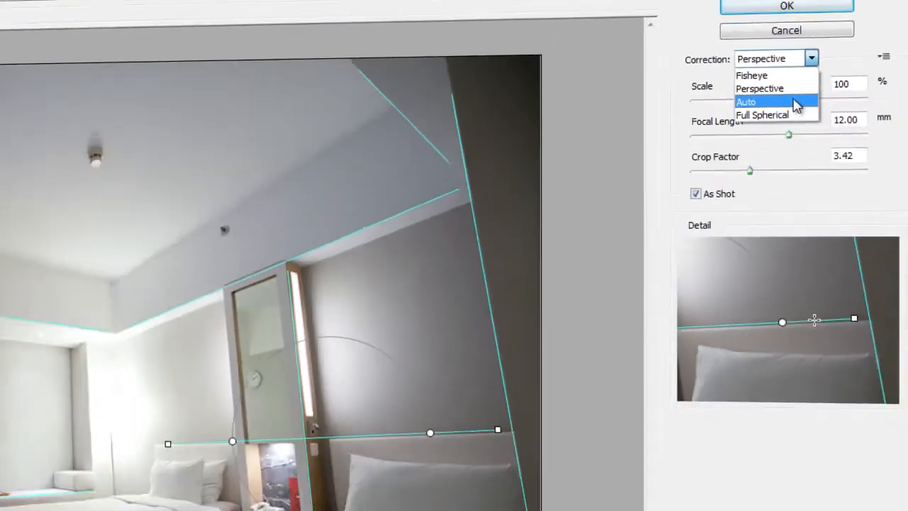
{"action": "left_click", "coordinate": [814, 66]}
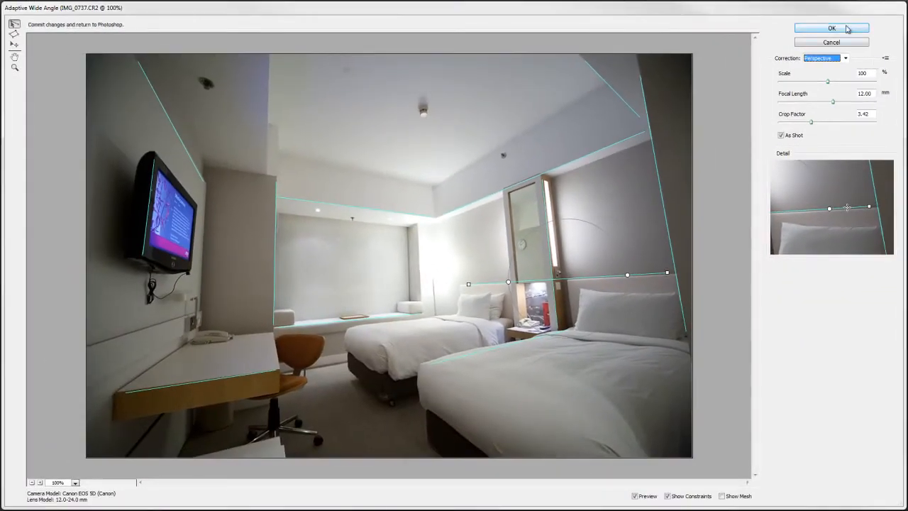
{"action": "left_click", "coordinate": [847, 31]}
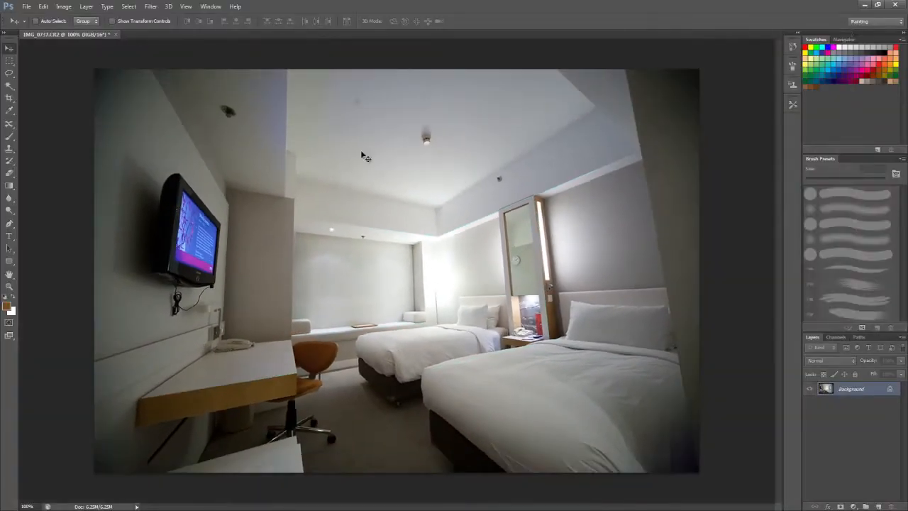
Step: Convert the hotel room photo's background layer for smart filters
{"action": "left_click", "coordinate": [150, 7]}
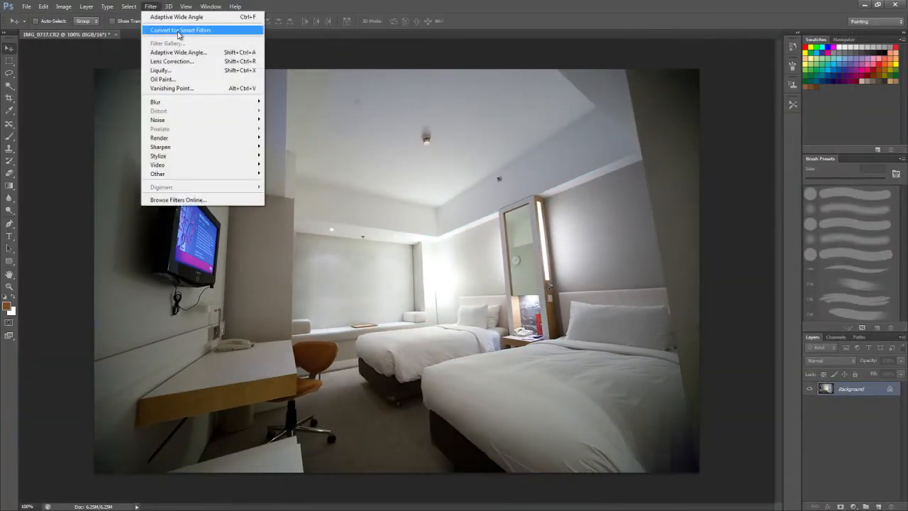
{"action": "left_click", "coordinate": [178, 32]}
{"action": "left_click", "coordinate": [461, 195]}
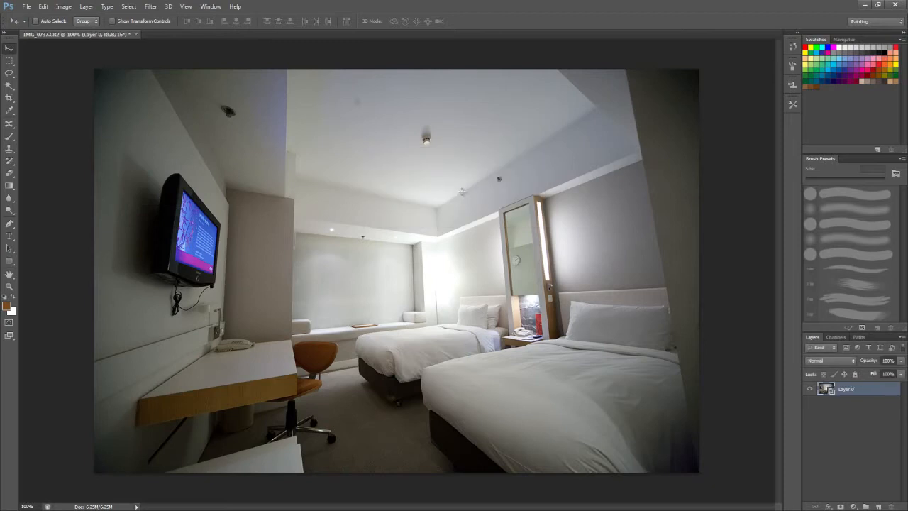
Step: Apply Adaptive Wide Angle as a smart filter on the room layer and reopen its settings from the layer
{"action": "key", "text": "ctrl+shift+a"}
{"action": "left_click", "coordinate": [842, 30]}
{"action": "double_click", "coordinate": [879, 415]}
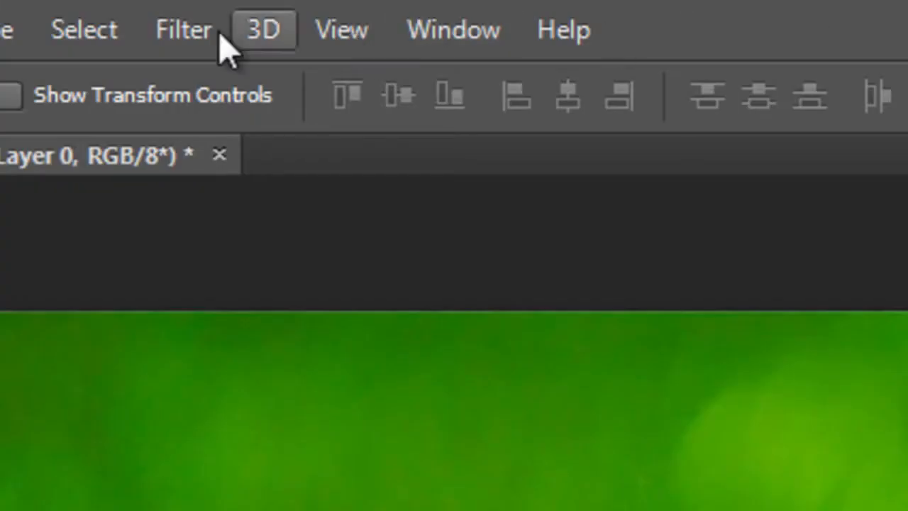
Step: Open the Oil Paint filter on the kittens photo and increase the brush stylization while inspecting the preview
{"action": "left_click", "coordinate": [184, 29]}
{"action": "left_click", "coordinate": [406, 386]}
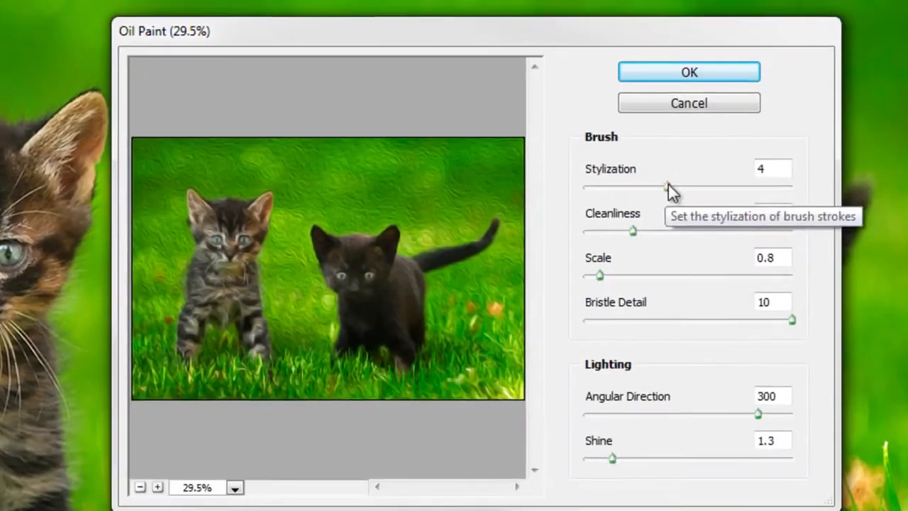
{"action": "left_click_drag", "start_coordinate": [667, 186], "coordinate": [685, 181]}
{"action": "left_click", "coordinate": [149, 478]}
{"action": "left_click", "coordinate": [150, 478]}
{"action": "left_click", "coordinate": [149, 478]}
{"action": "left_click_drag", "start_coordinate": [305, 241], "coordinate": [636, 185]}
Step: Raise the Oil Paint brush cleanliness and scale, and reduce the lighting's angular direction and shine
{"action": "left_click_drag", "start_coordinate": [620, 224], "coordinate": [675, 224]}
{"action": "left_click_drag", "start_coordinate": [587, 268], "coordinate": [648, 268]}
{"action": "left_click_drag", "start_coordinate": [674, 224], "coordinate": [762, 226]}
{"action": "left_click_drag", "start_coordinate": [744, 405], "coordinate": [635, 420]}
{"action": "left_click_drag", "start_coordinate": [599, 449], "coordinate": [593, 480]}
Step: Lower the Oil Paint stylization, scale and cleanliness, and apply the filter to the kittens photo
{"action": "left_click_drag", "start_coordinate": [716, 180], "coordinate": [691, 181]}
{"action": "left_click_drag", "start_coordinate": [649, 269], "coordinate": [593, 270]}
{"action": "left_click_drag", "start_coordinate": [646, 225], "coordinate": [627, 225]}
{"action": "left_click", "coordinate": [681, 67]}
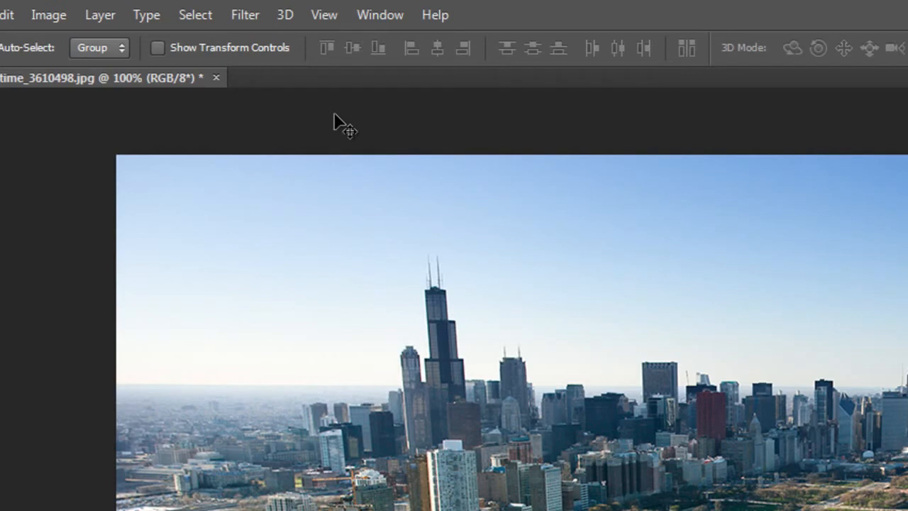
Step: Apply a Tilt-Shift blur of 4 px to the aerial city photo
{"action": "left_click", "coordinate": [245, 14]}
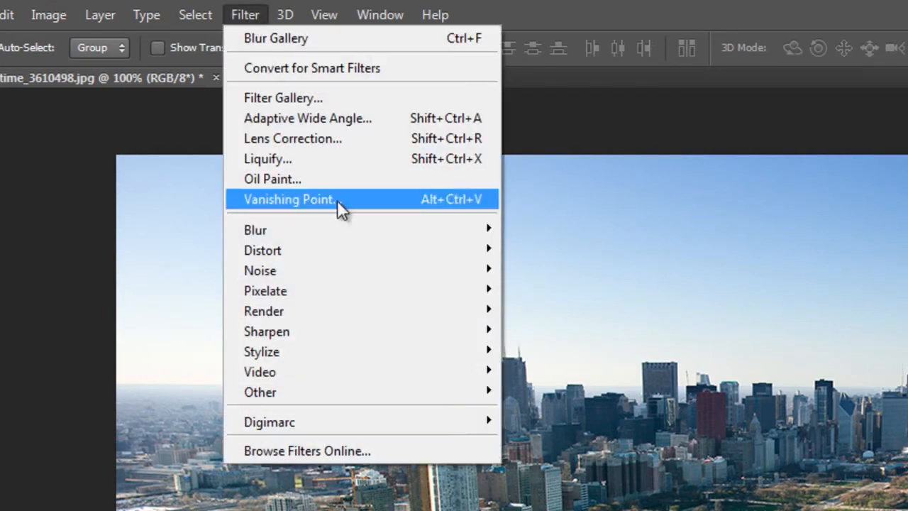
{"action": "mouse_move", "coordinate": [347, 230]}
{"action": "left_click", "coordinate": [615, 270]}
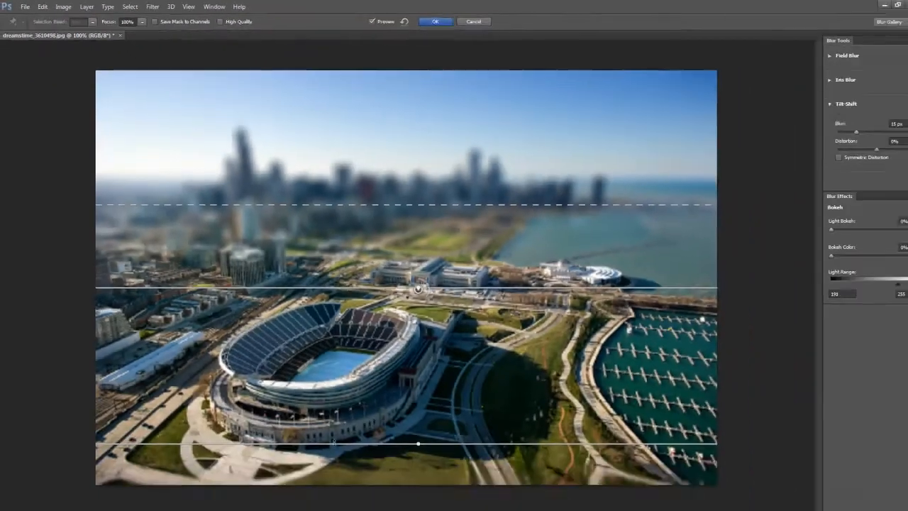
{"action": "left_click_drag", "start_coordinate": [831, 127], "coordinate": [825, 132]}
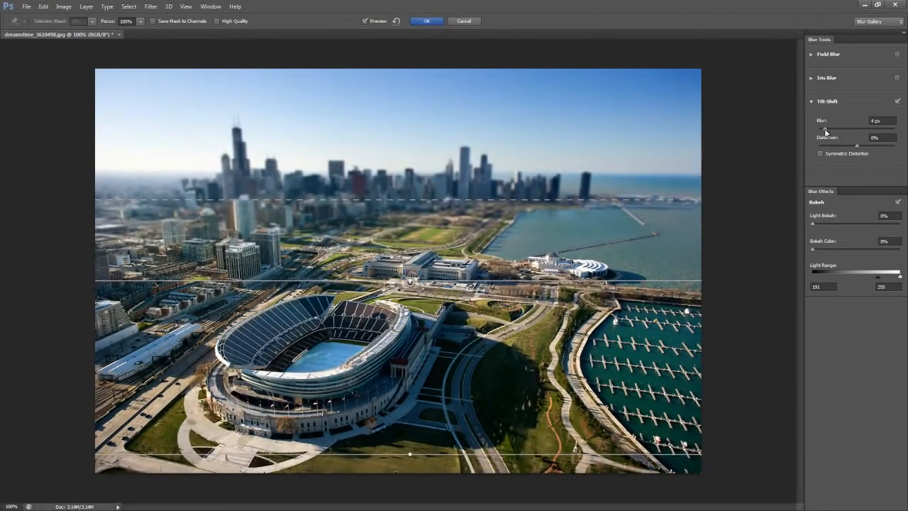
{"action": "left_click", "coordinate": [428, 21]}
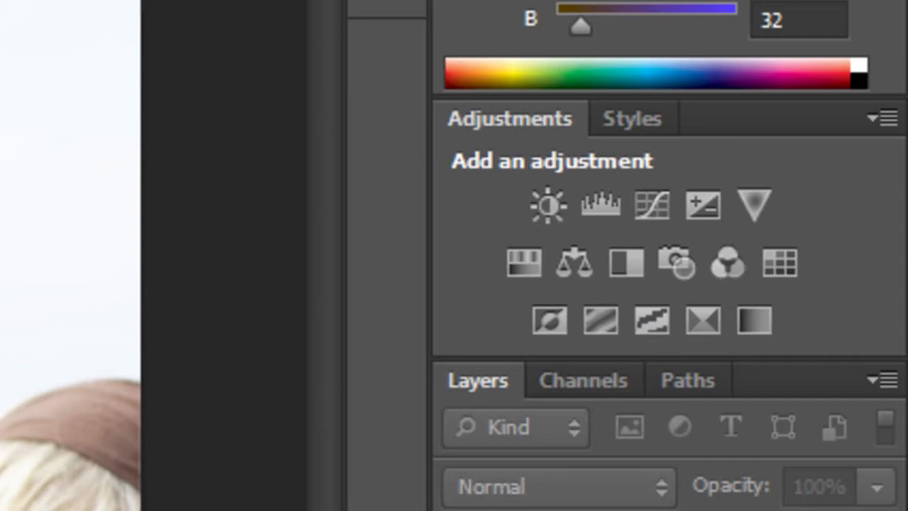
Step: Add a Color Lookup adjustment to the beach photo and try 3DLUT files from Candlelight.CUBE on to Crisp_Winter.look
{"action": "left_click", "coordinate": [779, 263]}
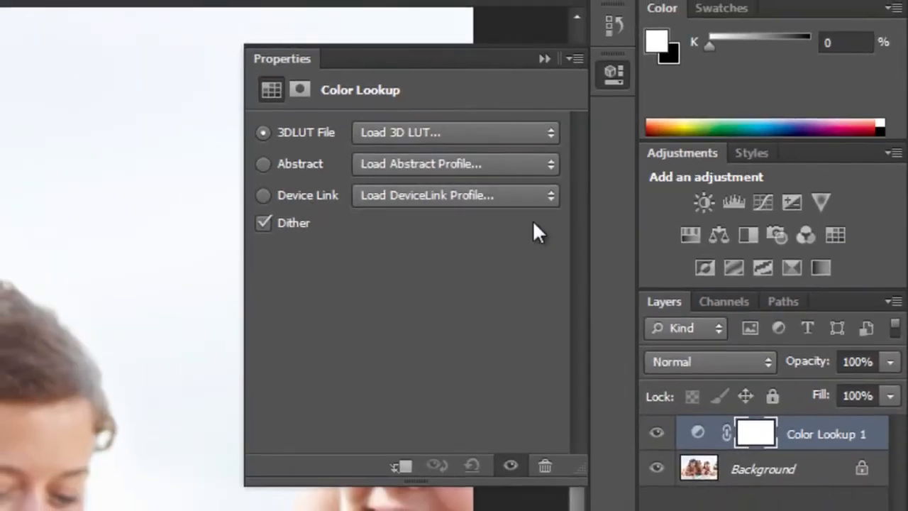
{"action": "left_click", "coordinate": [550, 133]}
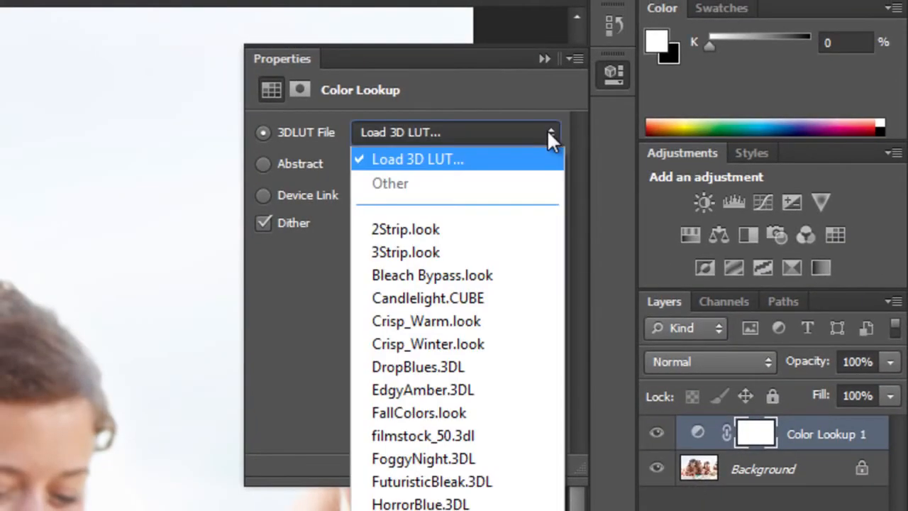
{"action": "left_click", "coordinate": [485, 249]}
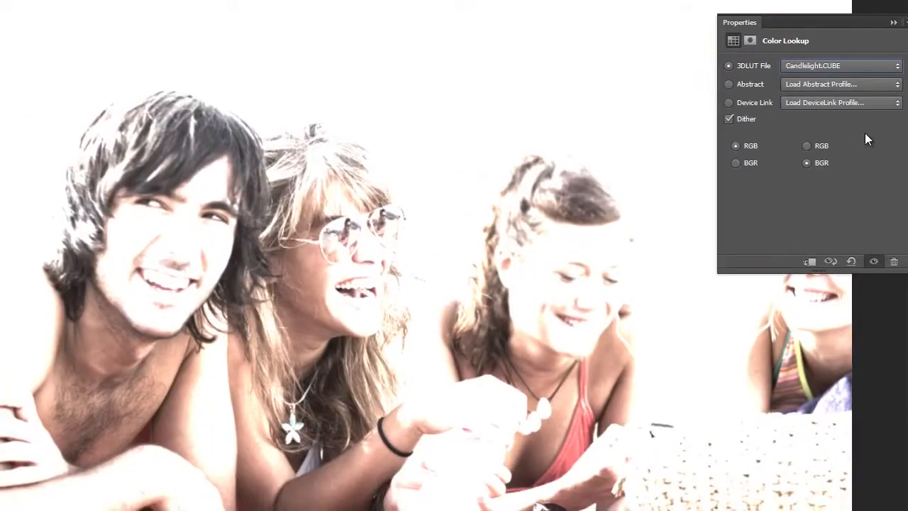
{"action": "key", "text": "Down"}
{"action": "key", "text": "Down"}
Step: Try several Abstract profiles in the Color Lookup adjustment, including Gold-Blue, ending on Green-Red
{"action": "left_click", "coordinate": [866, 84]}
{"action": "left_click", "coordinate": [862, 142]}
{"action": "key", "text": "Down"}
{"action": "key", "text": "Down"}
{"action": "key", "text": "Down"}
{"action": "key", "text": "Down"}
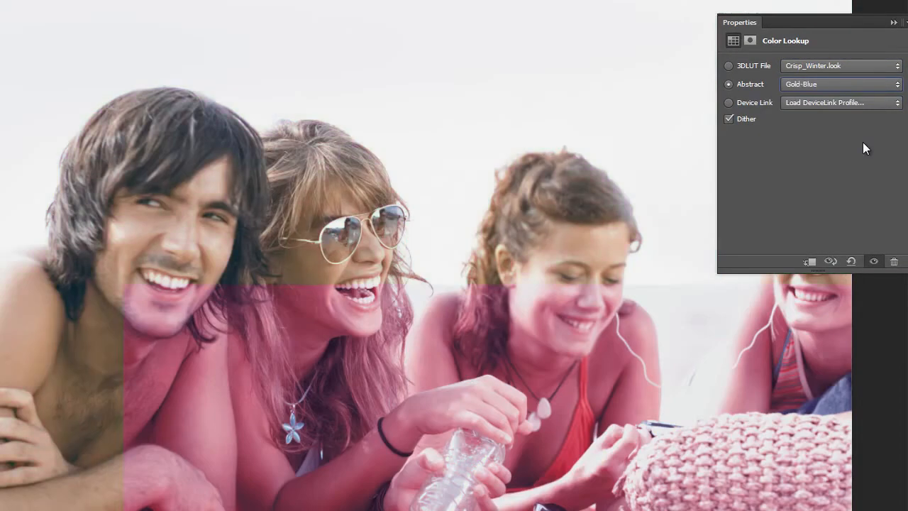
Step: Try the Device Link profiles in the Color Lookup adjustment and settle on RedBlueYellow
{"action": "left_click", "coordinate": [841, 102]}
{"action": "left_click", "coordinate": [840, 158]}
{"action": "key", "text": "Down"}
{"action": "key", "text": "Down"}
{"action": "key", "text": "Down"}
{"action": "key", "text": "Up"}
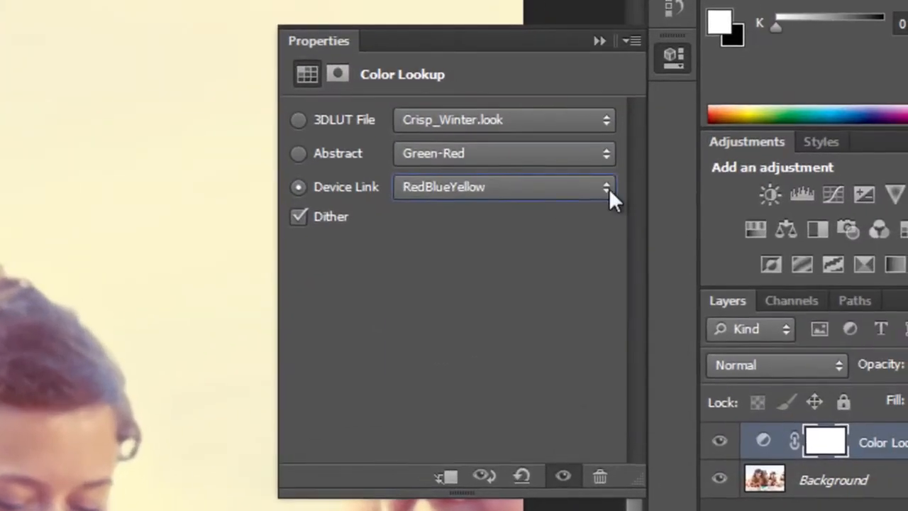
Step: Review the available Device Link, Abstract and 3DLUT choices of the Color Lookup adjustment
{"action": "left_click", "coordinate": [897, 103]}
{"action": "left_click", "coordinate": [606, 154]}
{"action": "left_click", "coordinate": [605, 120]}
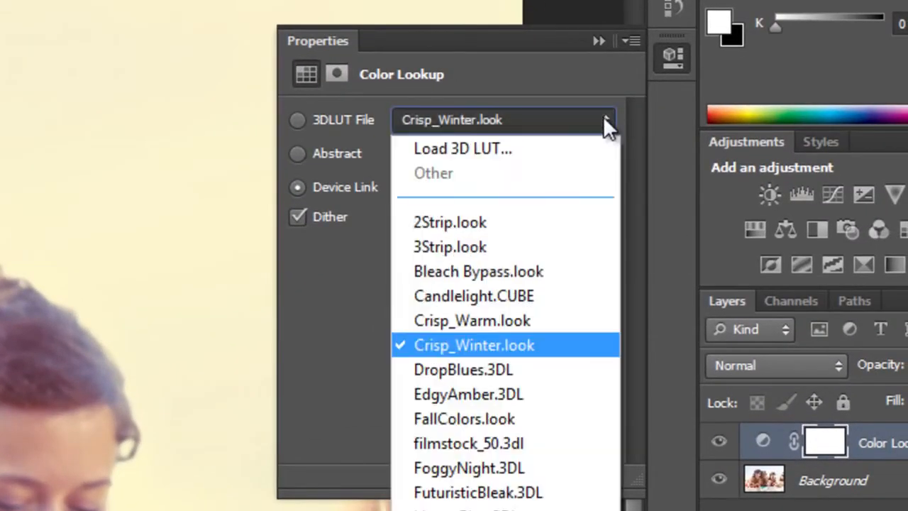
{"action": "left_click", "coordinate": [631, 154]}
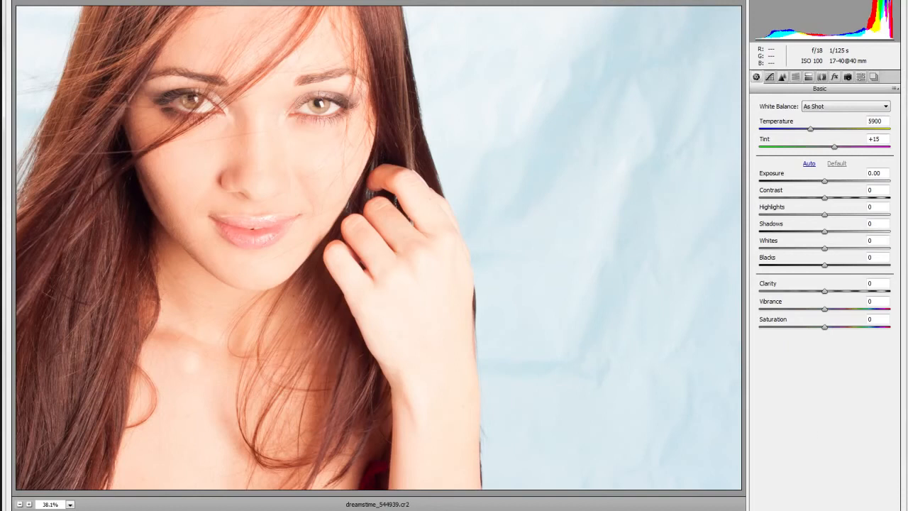
Step: Set the portrait's exposure to -0.90, contrast -51, highlights -18, shadows -36 and whites +27, lower the blacks and raise clarity
{"action": "left_click_drag", "start_coordinate": [827, 183], "coordinate": [895, 190]}
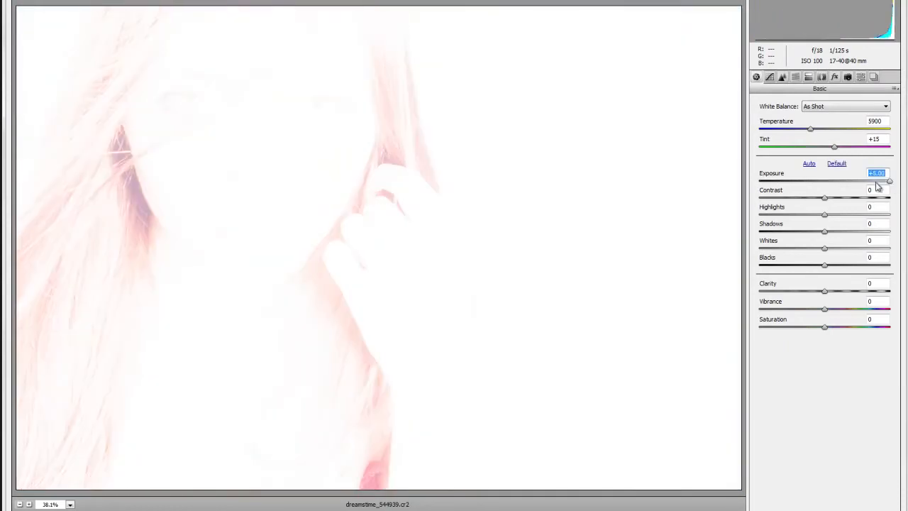
{"action": "left_click", "coordinate": [824, 185]}
{"action": "left_click_drag", "start_coordinate": [823, 186], "coordinate": [803, 267]}
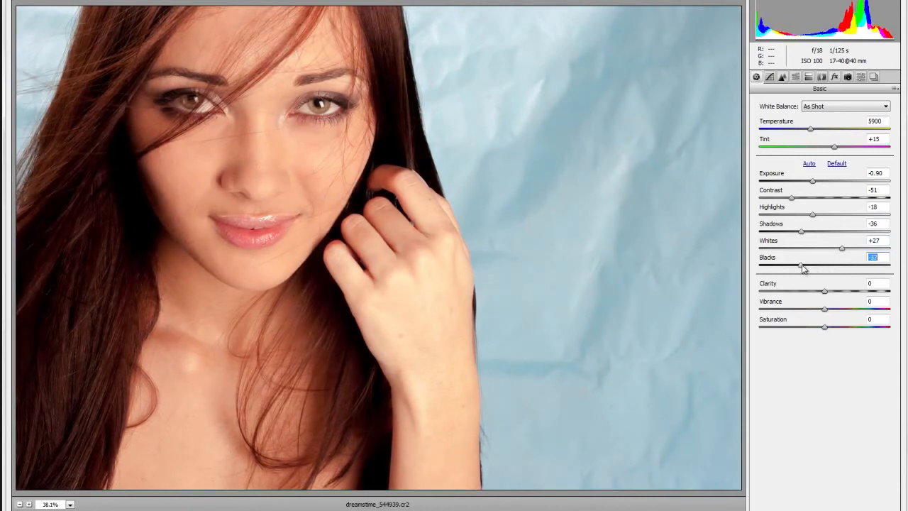
{"action": "left_click_drag", "start_coordinate": [815, 298], "coordinate": [855, 296]}
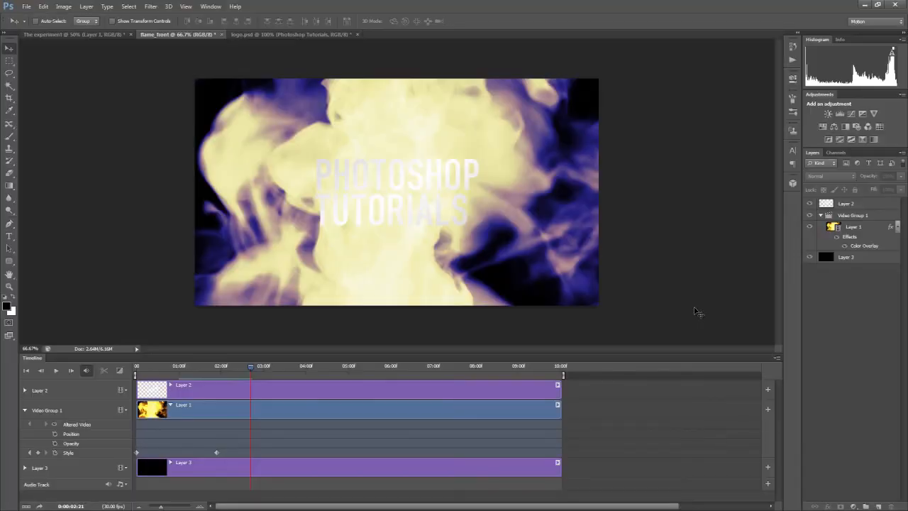
Step: Change the Color Overlay of the flame video on Layer 1 to cyan 00eaff
{"action": "double_click", "coordinate": [861, 246]}
{"action": "left_click", "coordinate": [727, 144]}
{"action": "left_click", "coordinate": [459, 195]}
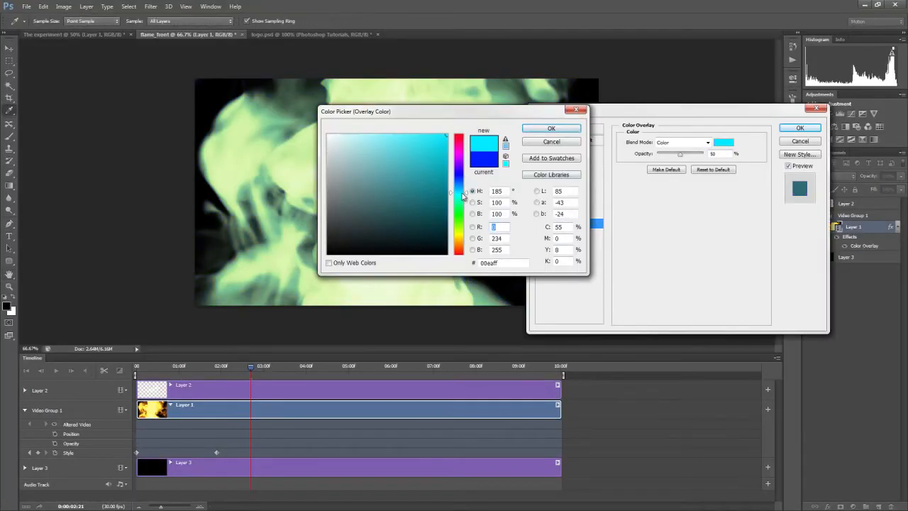
{"action": "key", "text": "Return"}
{"action": "key", "text": "Return"}
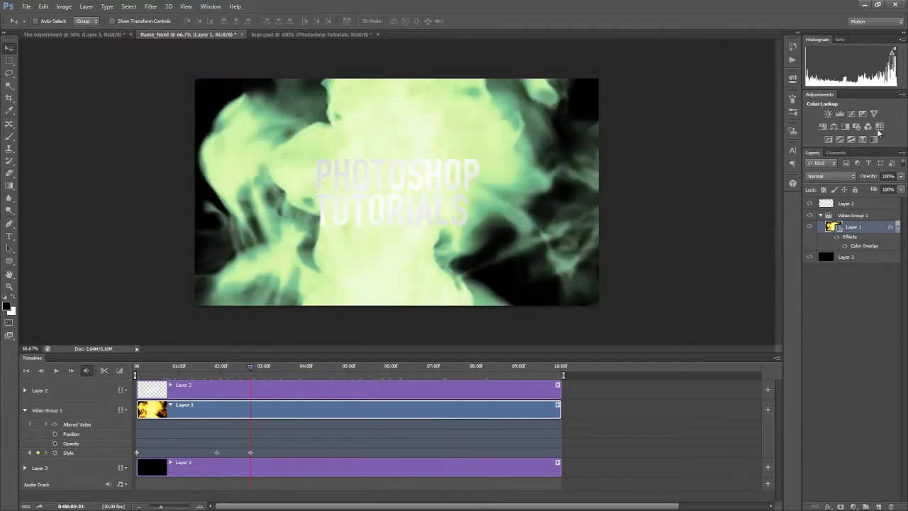
Step: Add a Color Lookup adjustment with the ColorNegative device link to the flame video and preview an earlier frame
{"action": "left_click", "coordinate": [879, 128]}
{"action": "left_click", "coordinate": [747, 126]}
{"action": "left_click", "coordinate": [751, 174]}
{"action": "left_click_drag", "start_coordinate": [251, 367], "coordinate": [173, 377]}
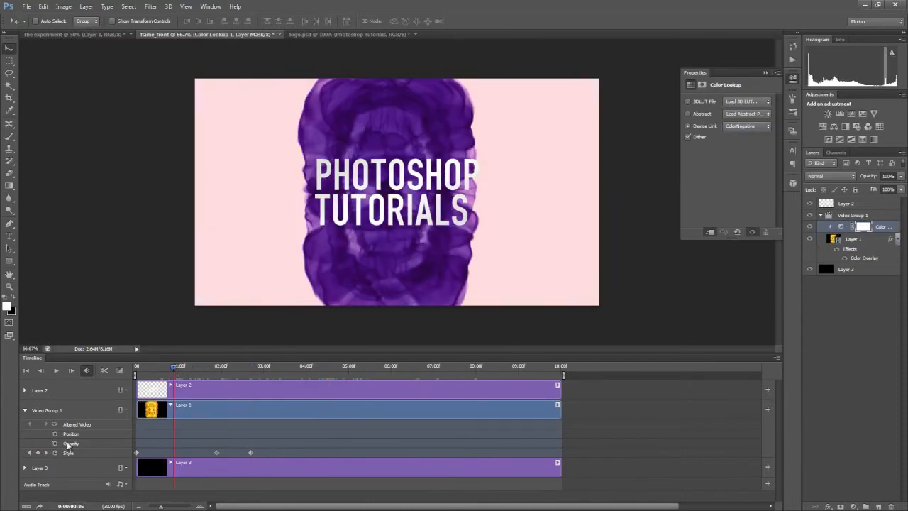
Step: Add a Vibrance adjustment to the flame video with vibrance +100 and saturation -43
{"action": "left_click", "coordinate": [873, 114]}
{"action": "left_click_drag", "start_coordinate": [728, 111], "coordinate": [770, 112]}
{"action": "left_click_drag", "start_coordinate": [727, 130], "coordinate": [710, 131]}
Step: Scrub through the flame video and add a Style keyframe to Layer 1 at 0:00:04:03
{"action": "left_click_drag", "start_coordinate": [175, 368], "coordinate": [237, 369]}
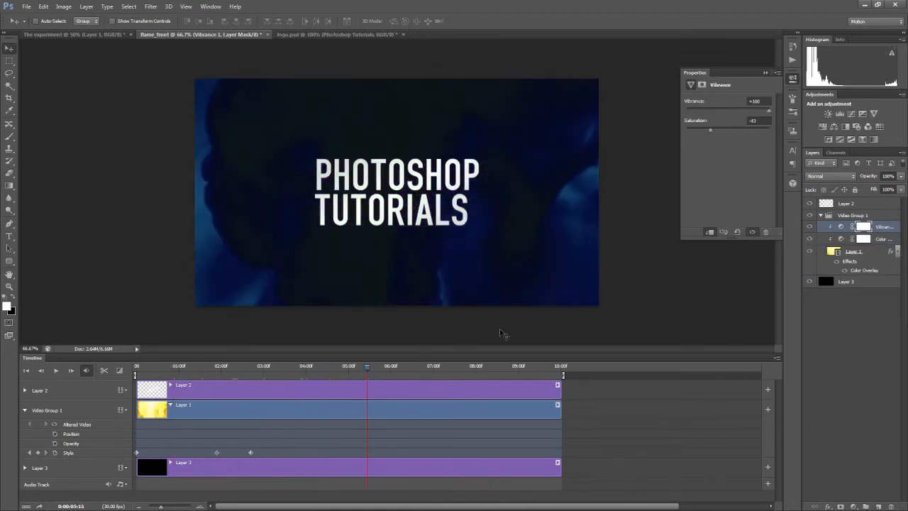
{"action": "left_click_drag", "start_coordinate": [366, 367], "coordinate": [205, 370]}
{"action": "left_click_drag", "start_coordinate": [300, 370], "coordinate": [310, 371]}
{"action": "left_click", "coordinate": [39, 452]}
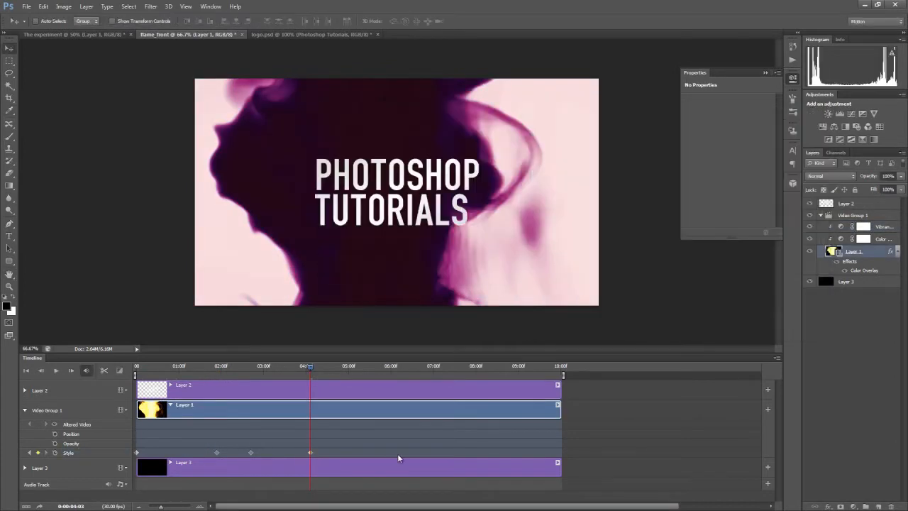
Step: Add a 1 s Fade transition to the start of Layer 1's video clip and preview it
{"action": "left_click", "coordinate": [401, 374]}
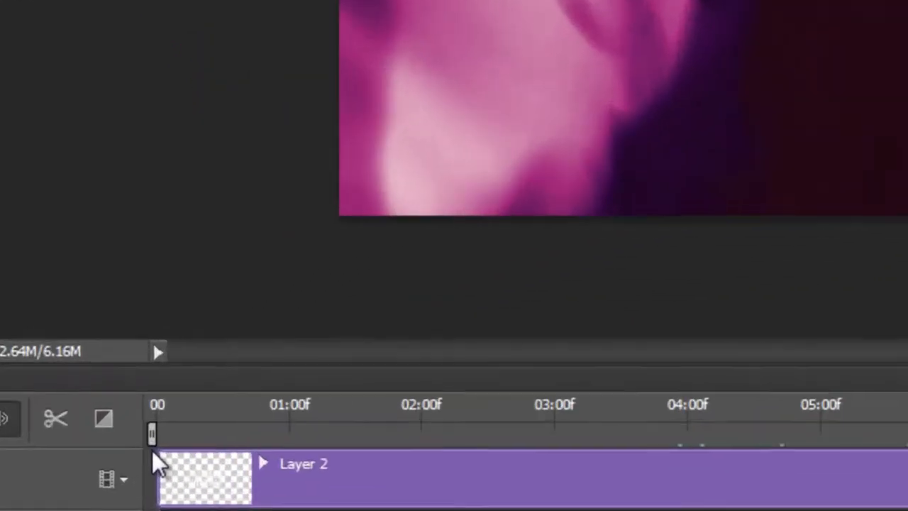
{"action": "left_click", "coordinate": [103, 418]}
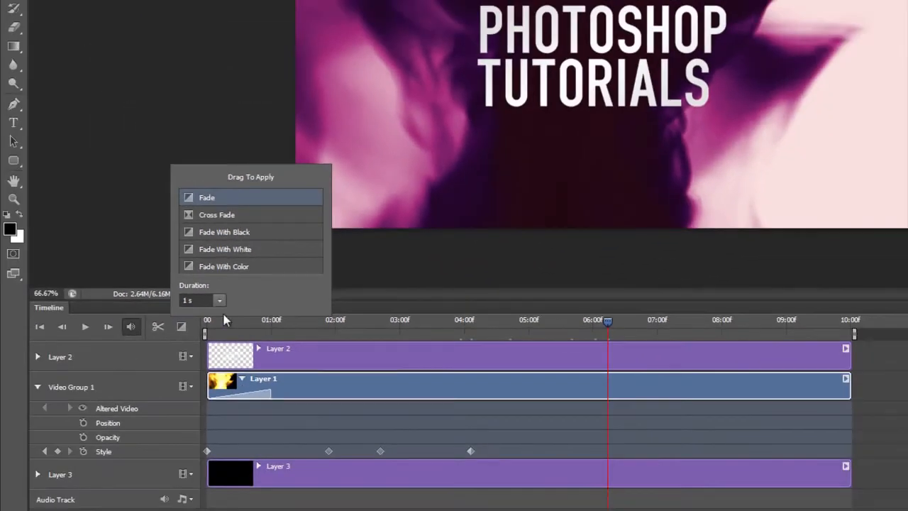
{"action": "left_click_drag", "start_coordinate": [221, 321], "coordinate": [284, 326]}
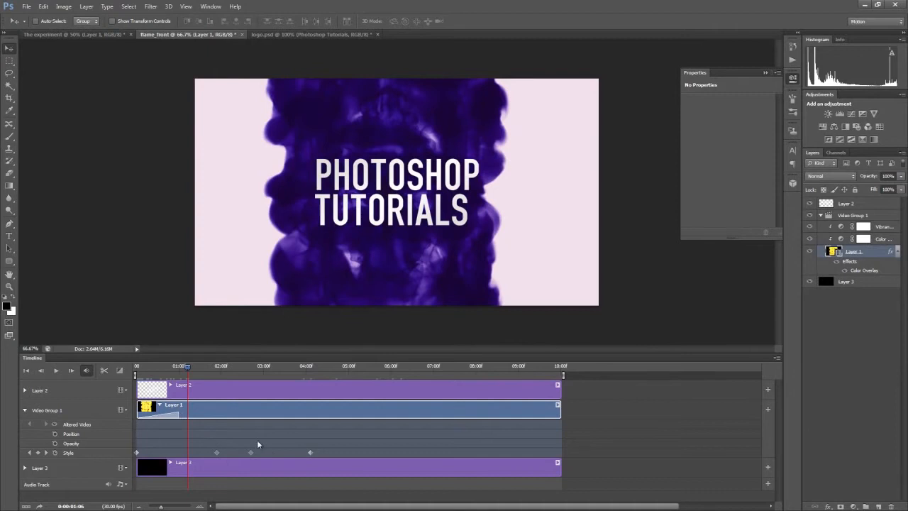
Step: Add a Style keyframe to Layer 1 at 0:00:07:29 and open its Color Overlay colour for editing
{"action": "left_click", "coordinate": [411, 370]}
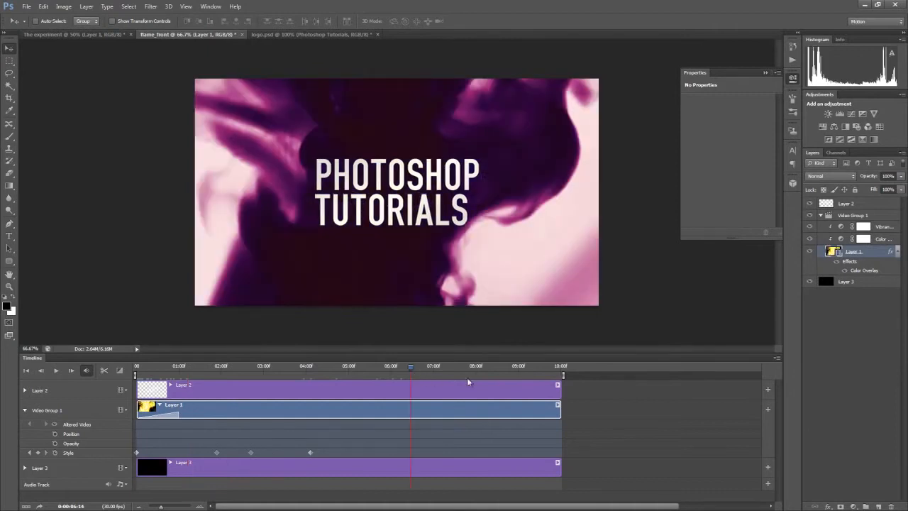
{"action": "left_click_drag", "start_coordinate": [423, 373], "coordinate": [474, 372]}
{"action": "left_click", "coordinate": [38, 452]}
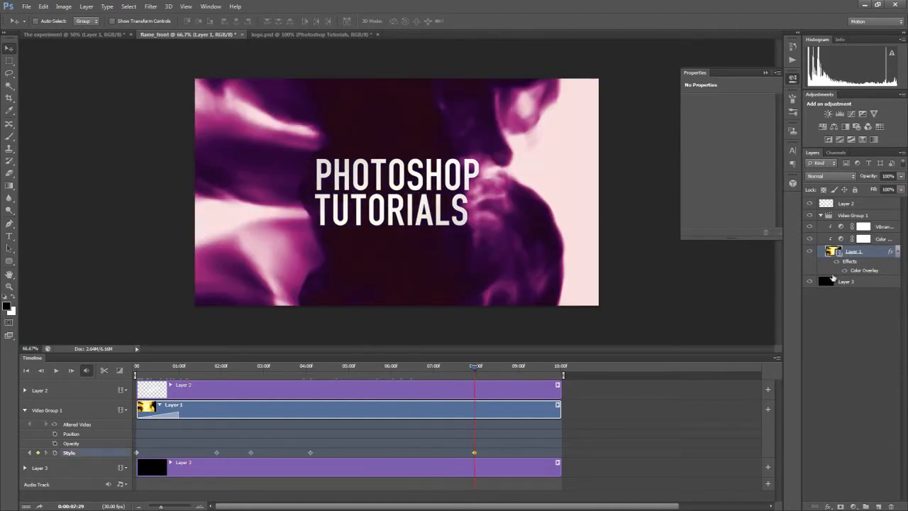
{"action": "double_click", "coordinate": [863, 271]}
{"action": "left_click", "coordinate": [723, 143]}
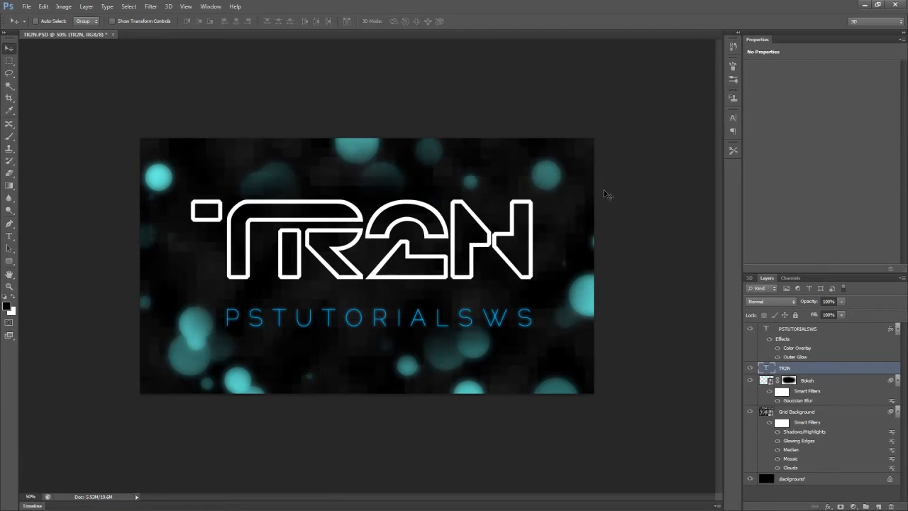
Step: Convert the TR2N text layer into a 3D extrusion and select its mesh
{"action": "key", "text": "t"}
{"action": "left_click", "coordinate": [476, 22]}
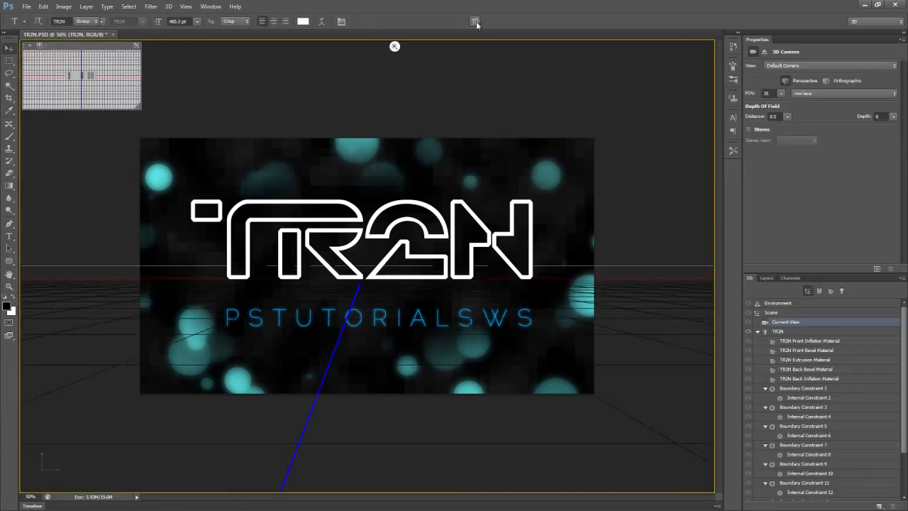
{"action": "left_click", "coordinate": [779, 331]}
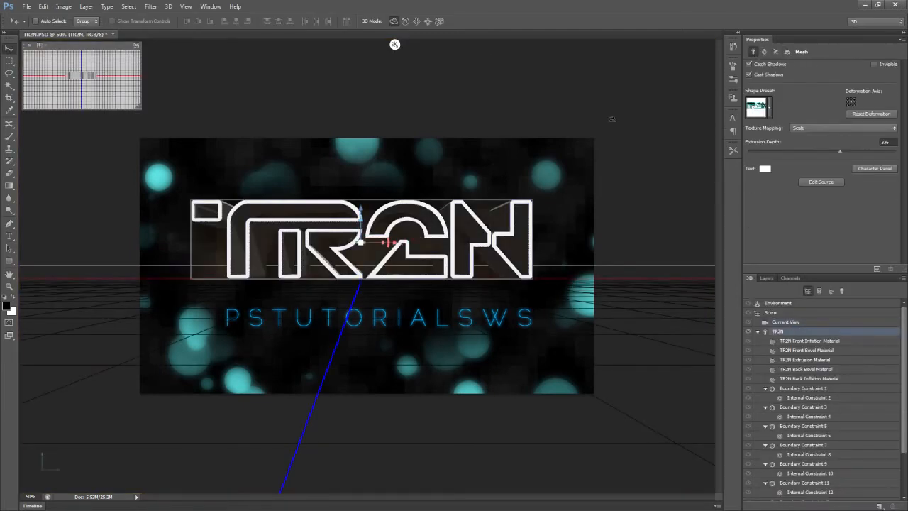
Step: Move the TR2N mesh forward along its Z axis, orbit the camera, and restore the Default Camera view
{"action": "left_click_drag", "start_coordinate": [420, 247], "coordinate": [441, 273]}
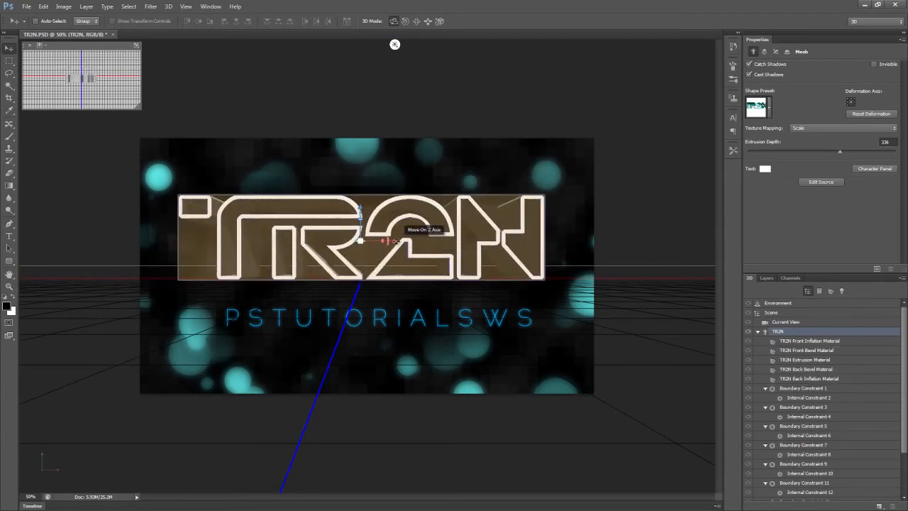
{"action": "left_click_drag", "start_coordinate": [397, 241], "coordinate": [420, 244]}
{"action": "mouse_move", "coordinate": [395, 45]}
{"action": "left_mouse_down"}
{"action": "mouse_move", "coordinate": [376, 45]}
{"action": "mouse_move", "coordinate": [408, 45]}
{"action": "mouse_move", "coordinate": [398, 44]}
{"action": "left_mouse_up"}
{"action": "left_click_drag", "start_coordinate": [46, 469], "coordinate": [49, 471]}
{"action": "right_click", "coordinate": [49, 472]}
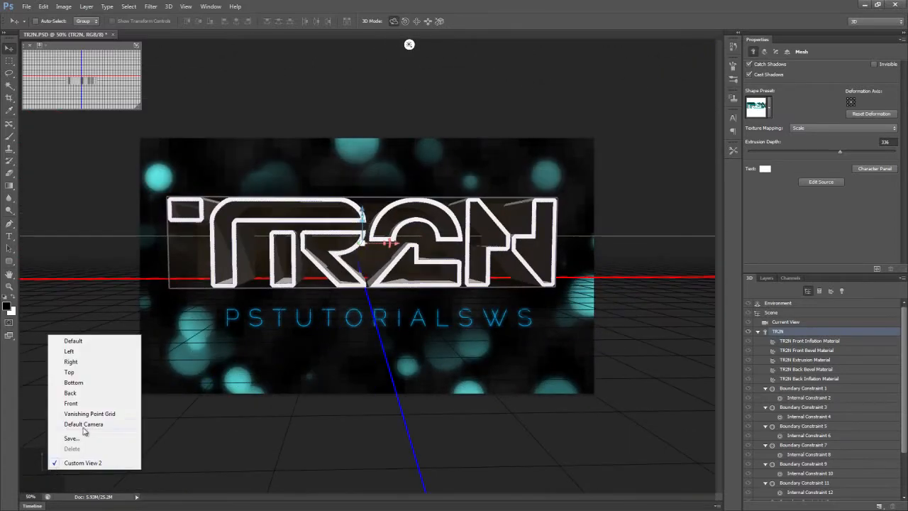
{"action": "left_click", "coordinate": [84, 427]}
Step: Set the TR2N mesh's extrusion depth to 136
{"action": "left_click_drag", "start_coordinate": [840, 152], "coordinate": [829, 151]}
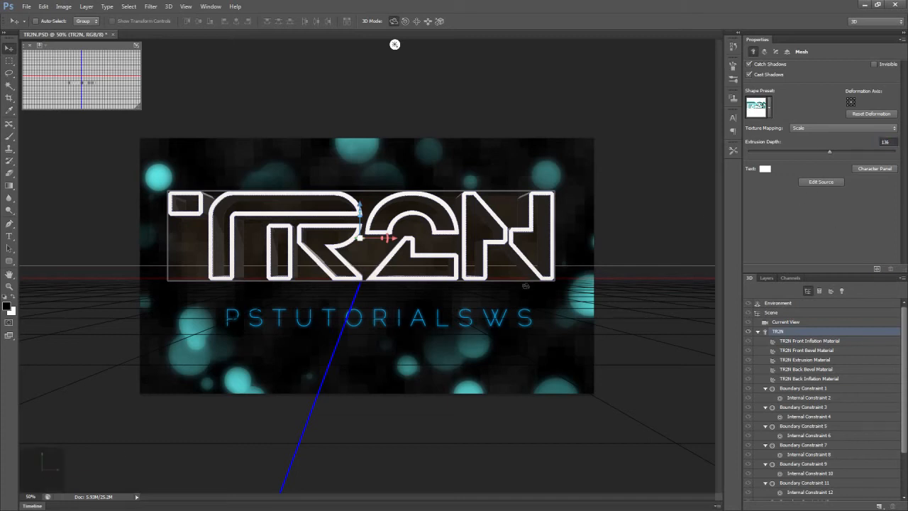
{"action": "left_click", "coordinate": [875, 65]}
{"action": "scroll", "coordinate": [830, 387], "scroll_direction": "down", "scroll_amount": 3}
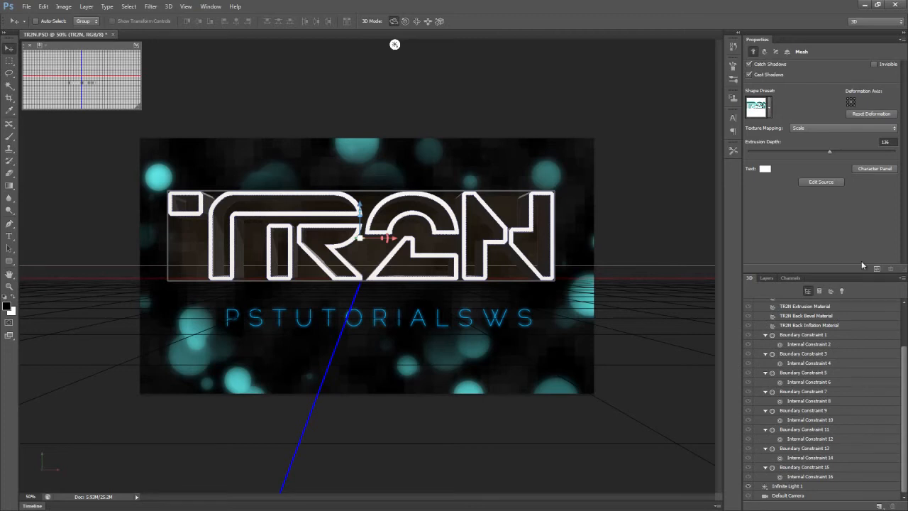
Step: Duplicate the TR2N 3D layer and deform the copy's mesh directly in the scene
{"action": "left_click", "coordinate": [766, 278]}
{"action": "key", "text": "ctrl+j"}
{"action": "left_click", "coordinate": [749, 278]}
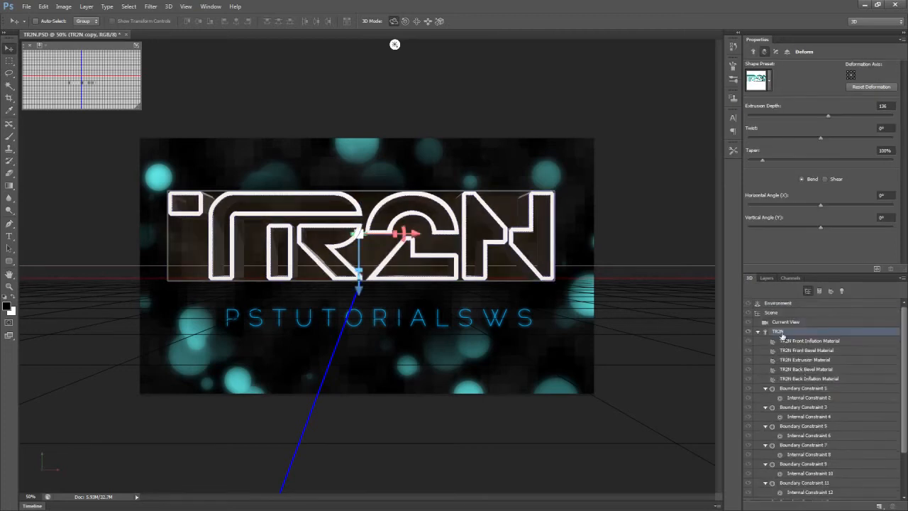
{"action": "left_click_drag", "start_coordinate": [359, 288], "coordinate": [471, 310]}
Step: Select the TR2N copy's Front Inflation, Front Bevel and Extrusion materials for joint editing
{"action": "left_click", "coordinate": [788, 342]}
{"action": "left_click", "coordinate": [793, 359], "text": "shift"}
{"action": "left_click", "coordinate": [756, 190]}
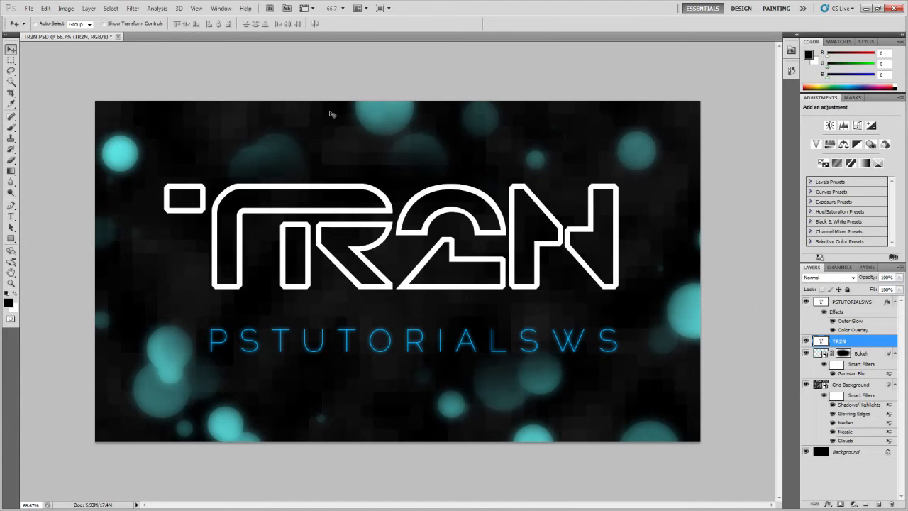
Step: Try extruding the TR2N text layer in Photoshop CS5 with Repoussé at a depth of 0.20, and undo it
{"action": "left_click", "coordinate": [180, 9]}
{"action": "mouse_move", "coordinate": [217, 69]}
{"action": "left_click", "coordinate": [368, 67]}
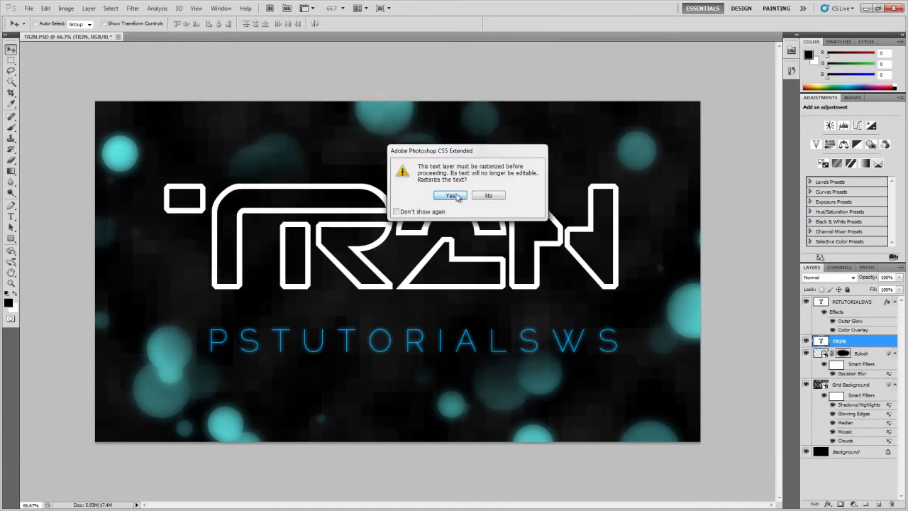
{"action": "left_click", "coordinate": [451, 196]}
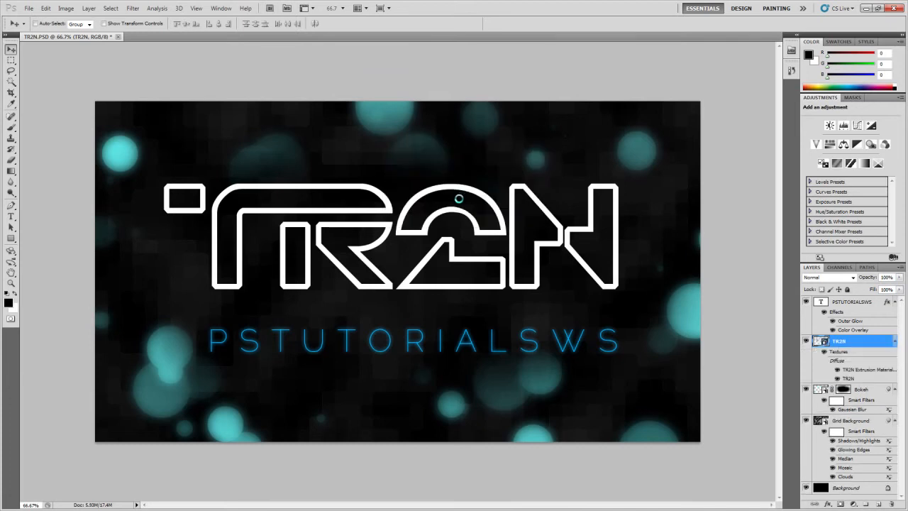
{"action": "left_click_drag", "start_coordinate": [418, 71], "coordinate": [600, 103]}
{"action": "left_click", "coordinate": [585, 211]}
{"action": "left_click_drag", "start_coordinate": [588, 226], "coordinate": [583, 226]}
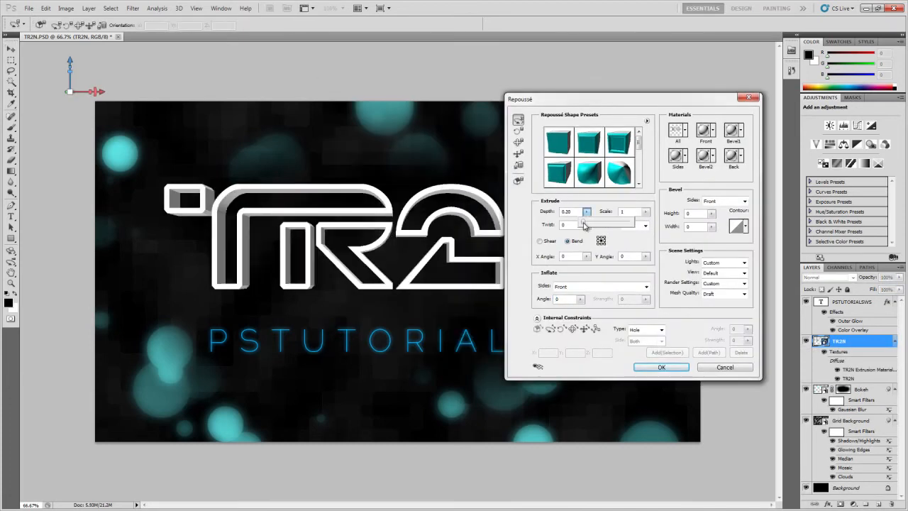
{"action": "left_click", "coordinate": [661, 367]}
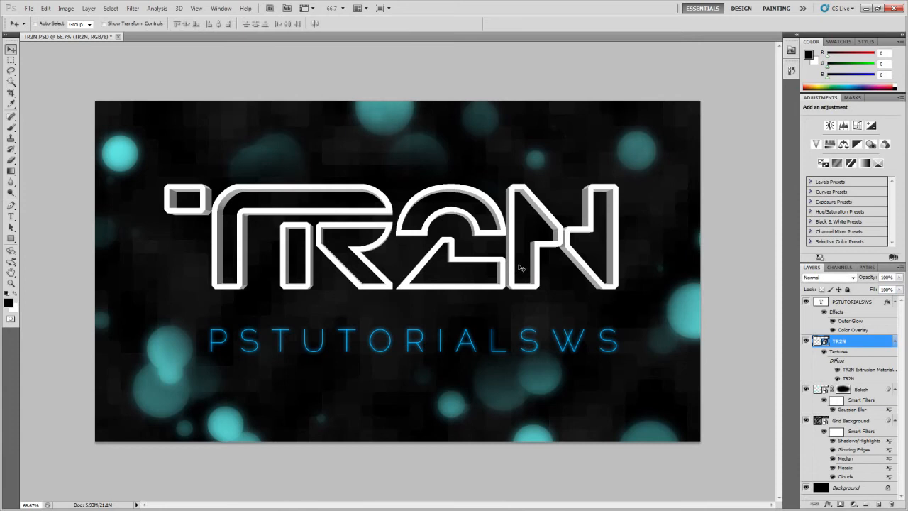
{"action": "key", "text": "ctrl+z"}
Step: Replace the 2 in the TR2N text with the letter O
{"action": "left_click", "coordinate": [839, 341]}
{"action": "key", "text": "t"}
{"action": "left_click_drag", "start_coordinate": [400, 234], "coordinate": [462, 231]}
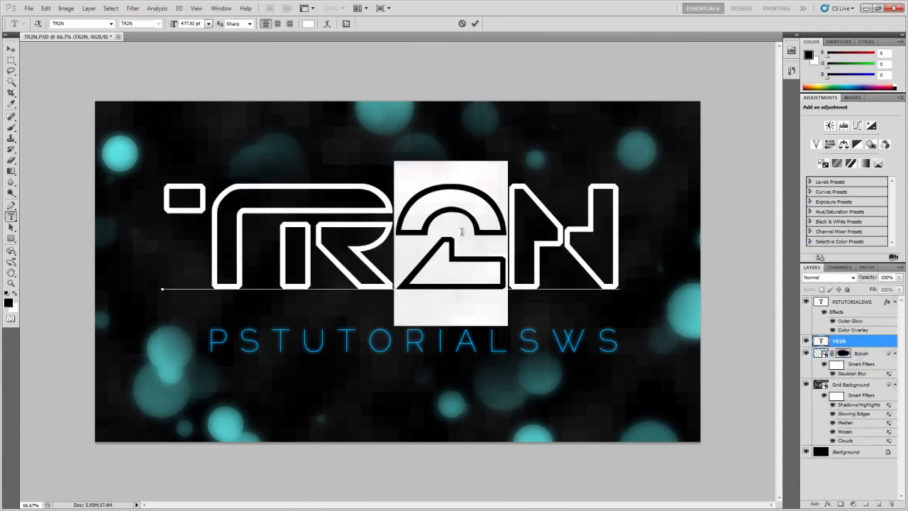
{"action": "type", "text": "O"}
{"action": "key", "text": "ctrl+Return"}
Step: Apply Repoussé to the edited text layer, agreeing to rasterize the text
{"action": "left_click", "coordinate": [179, 9]}
{"action": "mouse_move", "coordinate": [198, 68]}
{"action": "left_click", "coordinate": [336, 70]}
{"action": "left_click", "coordinate": [455, 197]}
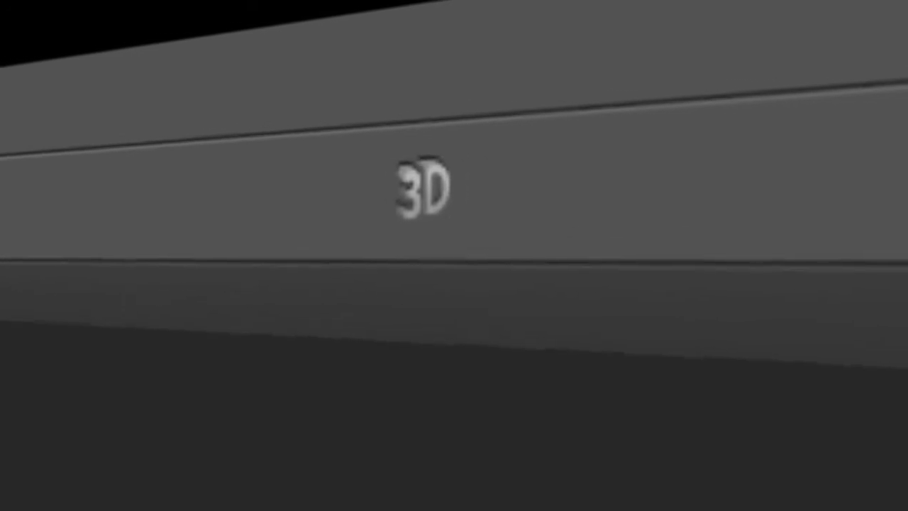
Step: Back in Photoshop CS6, select the TR2N mesh, review its deform, cap and coordinate properties, and open its source text for editing
{"action": "left_click", "coordinate": [415, 190]}
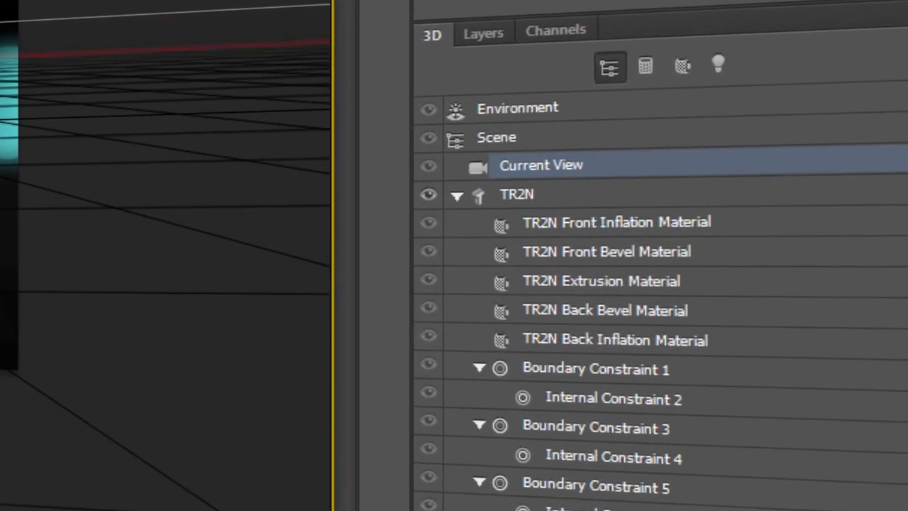
{"action": "left_click", "coordinate": [523, 196]}
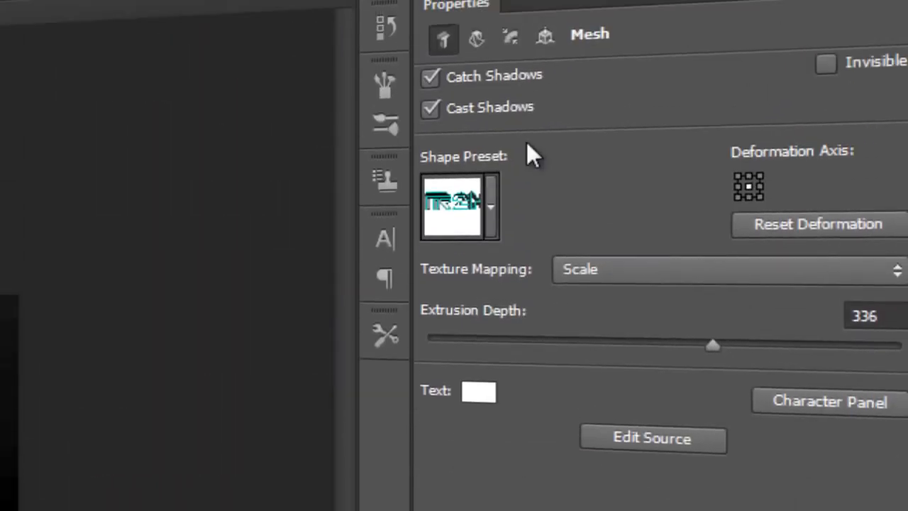
{"action": "left_click", "coordinate": [479, 34]}
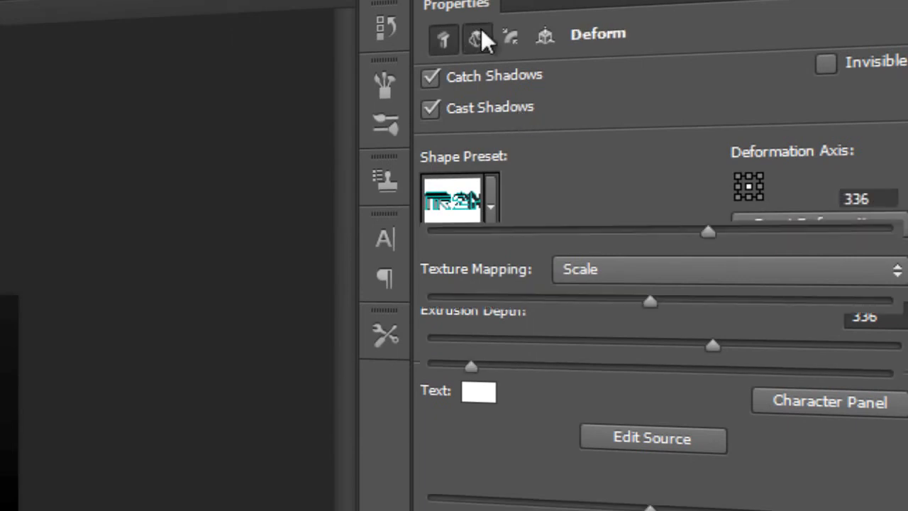
{"action": "left_click", "coordinate": [512, 36]}
{"action": "left_click", "coordinate": [534, 39]}
{"action": "left_click", "coordinate": [444, 39]}
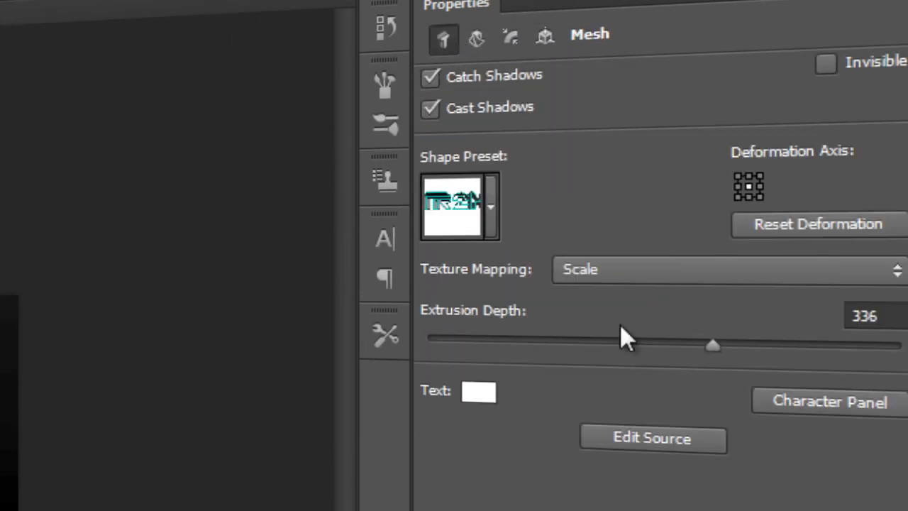
{"action": "left_click", "coordinate": [653, 439]}
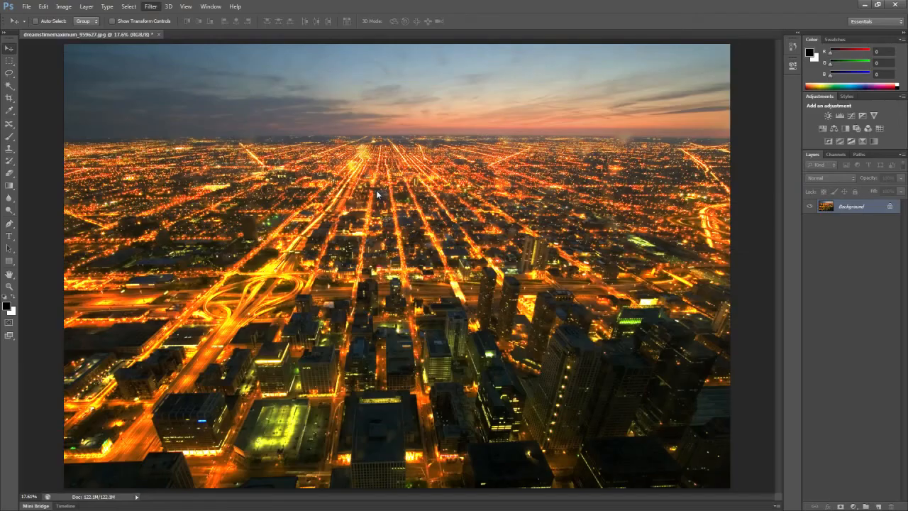
Step: Open the city night photo in the Liquify filter and enlarge the warp brush
{"action": "key", "text": "ctrl+shift+x"}
{"action": "mouse_move", "coordinate": [295, 205]}
{"action": "left_mouse_down"}
{"action": "mouse_move", "coordinate": [324, 229]}
{"action": "mouse_move", "coordinate": [424, 228]}
{"action": "mouse_move", "coordinate": [441, 212]}
{"action": "mouse_move", "coordinate": [448, 220]}
{"action": "left_mouse_up"}
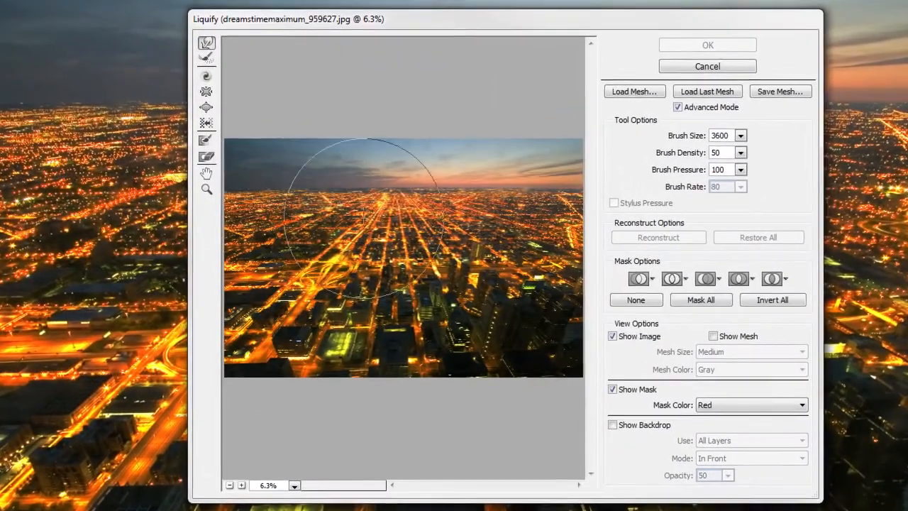
{"action": "key", "text": "bracketright"}
{"action": "key", "text": "bracketright"}
{"action": "key", "text": "bracketright"}
{"action": "key", "text": "bracketright"}
{"action": "key", "text": "bracketright"}
{"action": "key", "text": "bracketright"}
{"action": "key", "text": "bracketright"}
{"action": "key", "text": "bracketright"}
{"action": "key", "text": "bracketright"}
{"action": "key", "text": "bracketright"}
{"action": "key", "text": "bracketright"}
{"action": "key", "text": "bracketright"}
{"action": "key", "text": "bracketright"}
{"action": "key", "text": "bracketright"}
{"action": "key", "text": "bracketright"}
{"action": "key", "text": "bracketright"}
Step: Undo a trial warp stroke, adjust the brush size, and bend the city's horizon upward into a curved arc
{"action": "left_click_drag", "start_coordinate": [487, 257], "coordinate": [412, 260]}
{"action": "key", "text": "ctrl+z"}
{"action": "left_click_drag", "start_coordinate": [741, 136], "coordinate": [705, 154]}
{"action": "left_click_drag", "start_coordinate": [387, 175], "coordinate": [408, 142]}
{"action": "left_click_drag", "start_coordinate": [413, 204], "coordinate": [411, 234]}
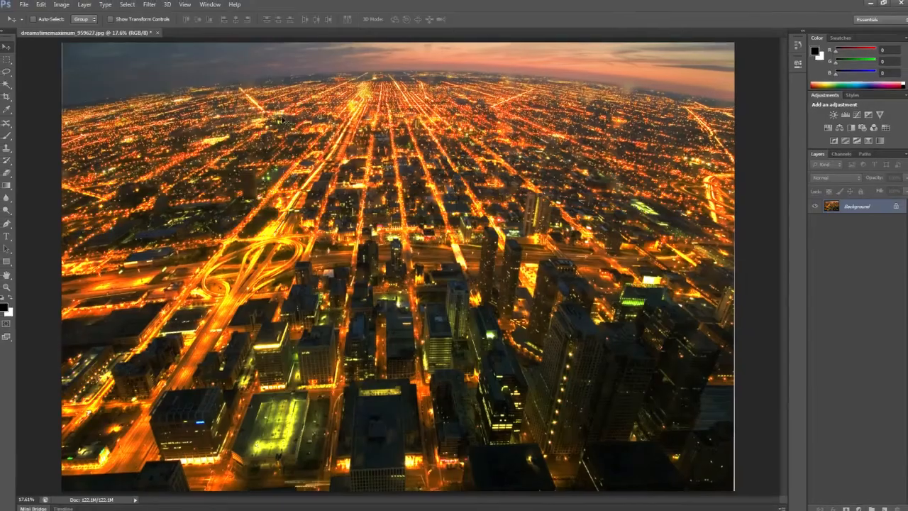
Step: Open Lighting Effects on the city photo, change the spot light to an Infinite light, and rotate it slightly
{"action": "left_click", "coordinate": [151, 7]}
{"action": "mouse_move", "coordinate": [191, 138]}
{"action": "left_click", "coordinate": [287, 173]}
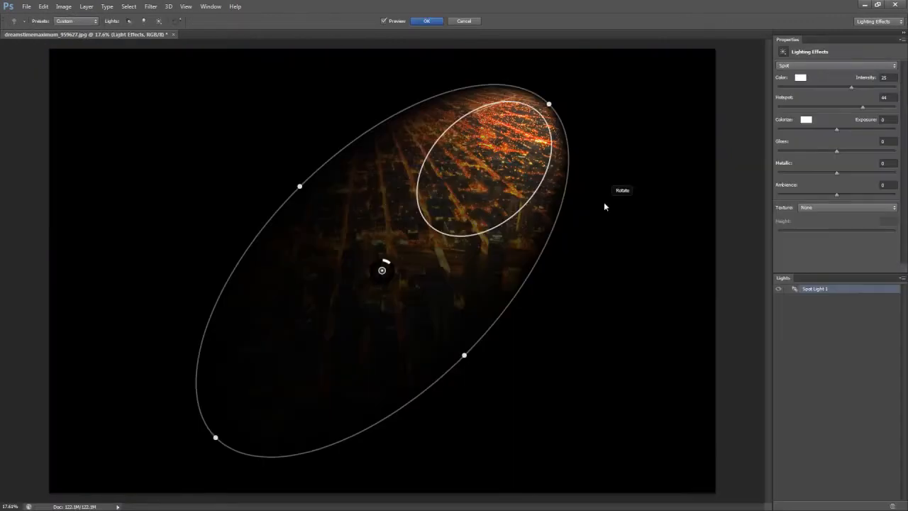
{"action": "left_click", "coordinate": [830, 65]}
{"action": "left_click", "coordinate": [810, 89]}
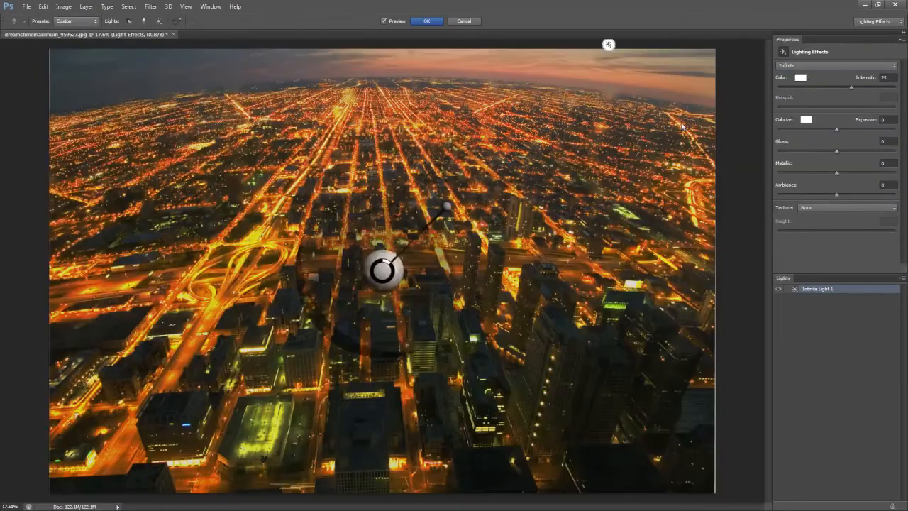
{"action": "left_click_drag", "start_coordinate": [389, 262], "coordinate": [390, 264]}
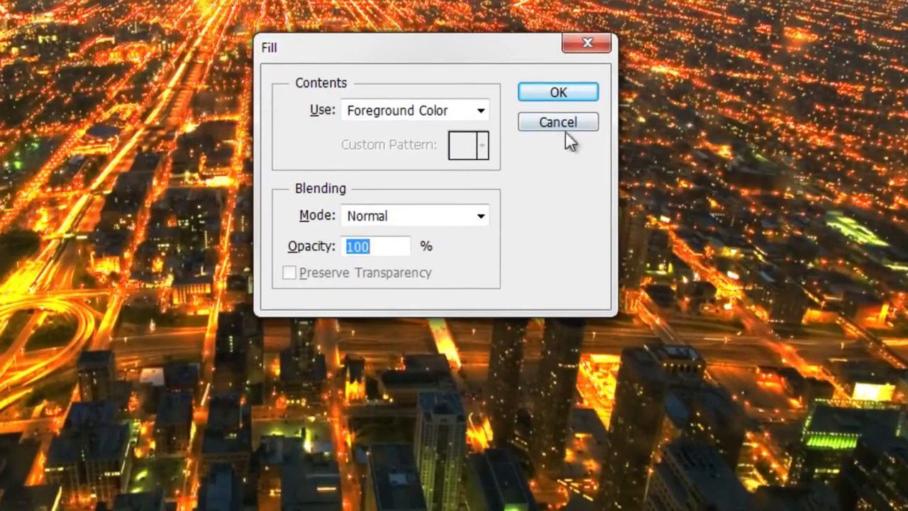
Step: Fill the image with a custom pattern in Normal mode, using the Symmetry Fill scripted pattern
{"action": "left_click", "coordinate": [426, 110]}
{"action": "left_click", "coordinate": [430, 215]}
{"action": "left_click", "coordinate": [482, 147]}
{"action": "double_click", "coordinate": [465, 225]}
{"action": "left_click", "coordinate": [303, 307]}
{"action": "left_click", "coordinate": [479, 334]}
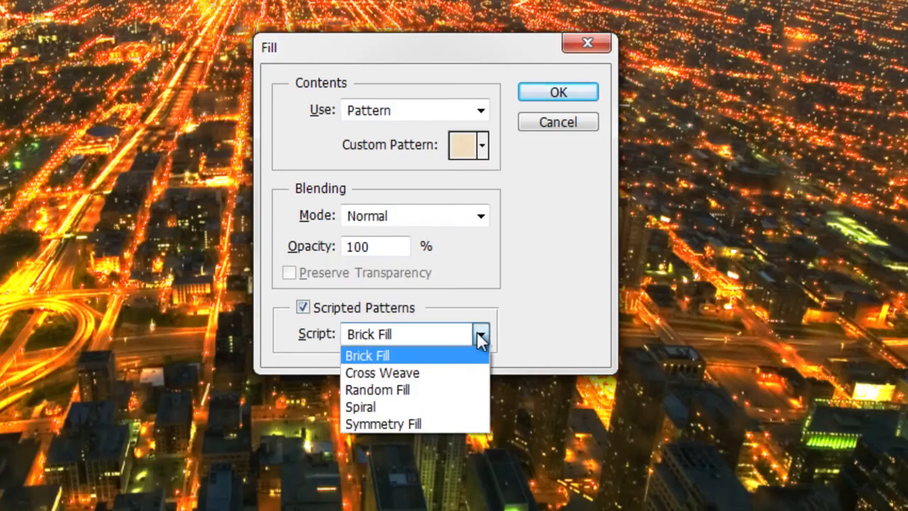
{"action": "left_click", "coordinate": [462, 423]}
{"action": "left_click", "coordinate": [559, 92]}
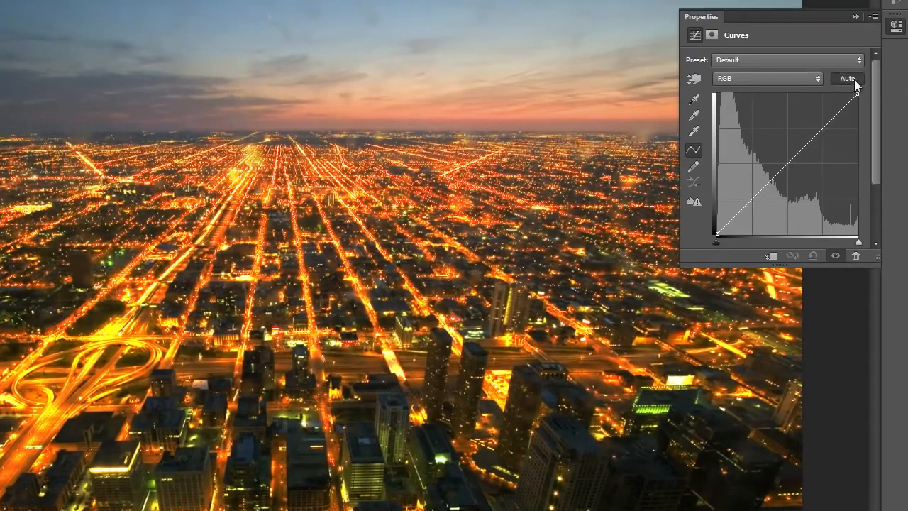
Step: Try the Auto correction on the Curves adjustment and step back to undo it
{"action": "left_click", "coordinate": [854, 79]}
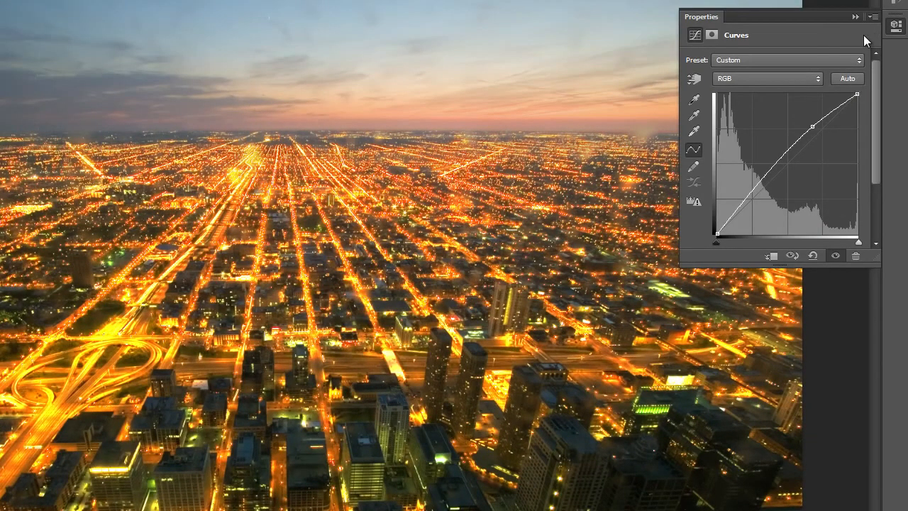
{"action": "key", "text": "ctrl+alt+z"}
{"action": "key", "text": "ctrl+alt+z"}
Step: Add a Levels adjustment to the city photo and apply its Auto correction
{"action": "left_click", "coordinate": [907, 64]}
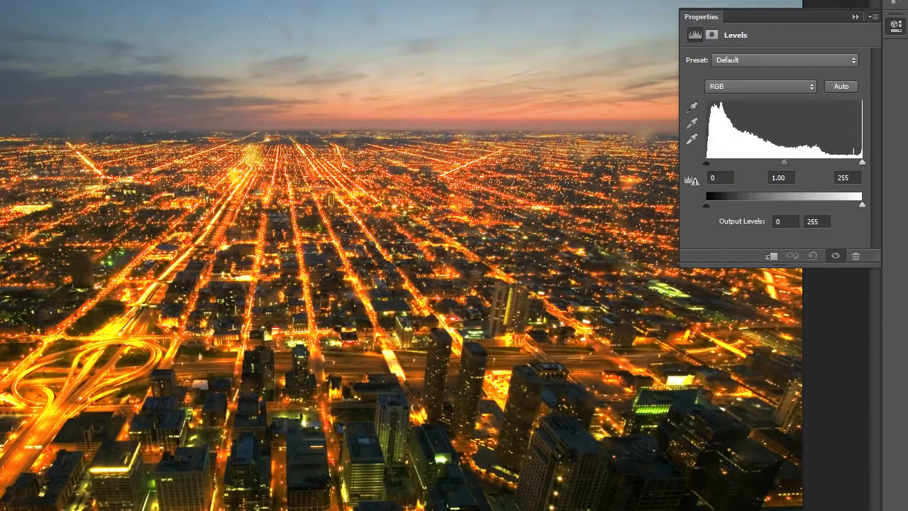
{"action": "left_click", "coordinate": [843, 87]}
{"action": "left_click_drag", "start_coordinate": [709, 164], "coordinate": [703, 169]}
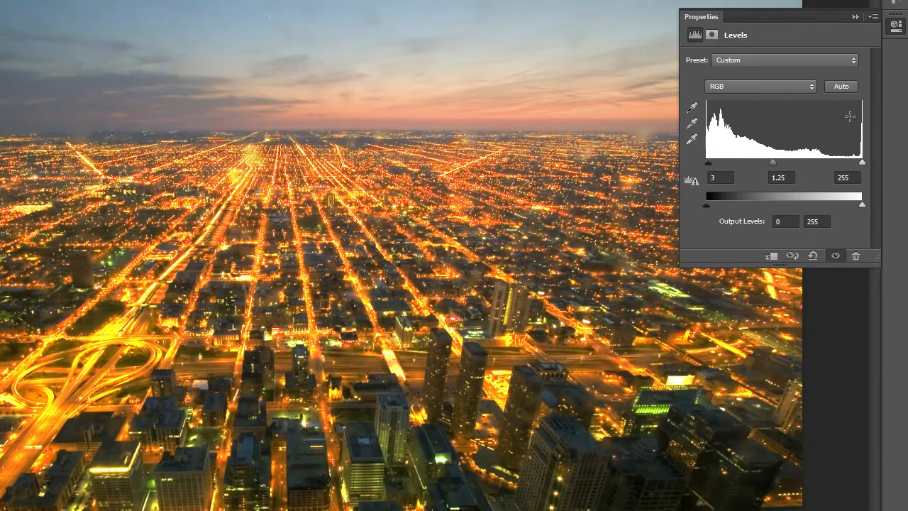
Step: Open the Levels adjustment's Auto Options and choose the Enhance Per Channel Contrast algorithm
{"action": "left_click", "coordinate": [875, 16]}
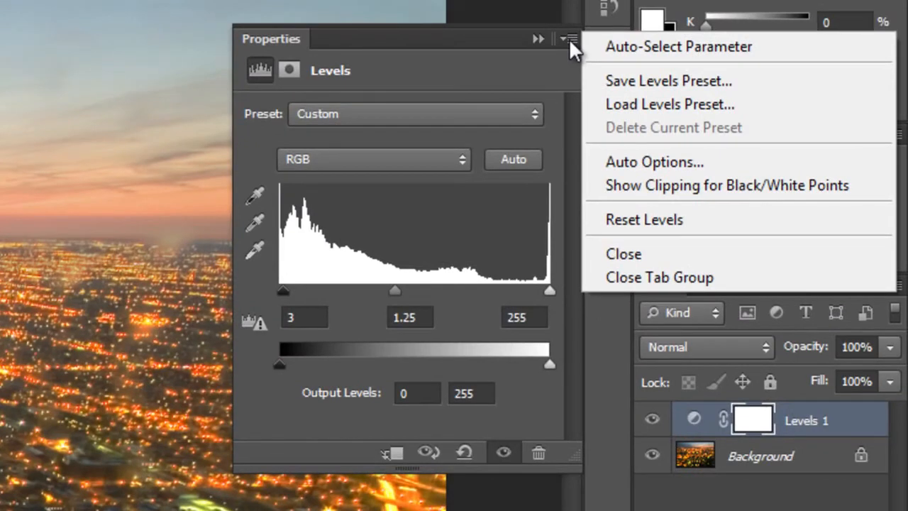
{"action": "left_click", "coordinate": [702, 162]}
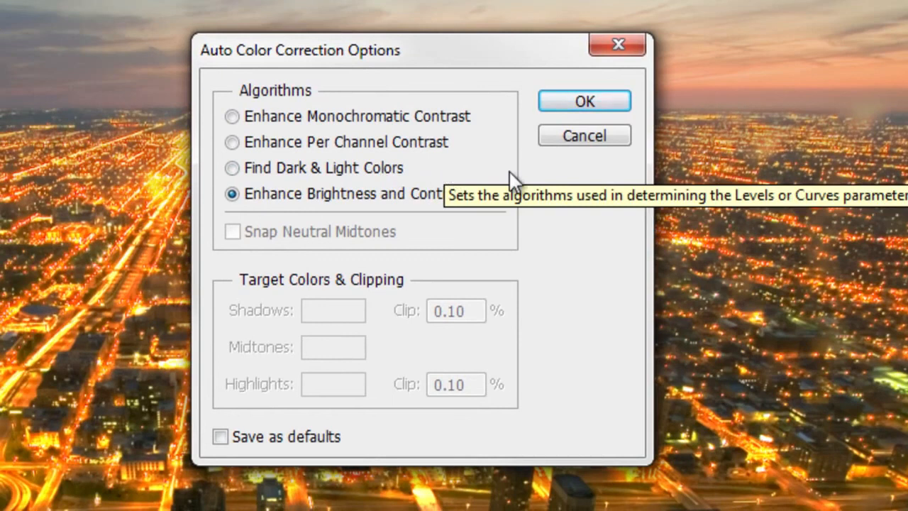
{"action": "left_click", "coordinate": [411, 142]}
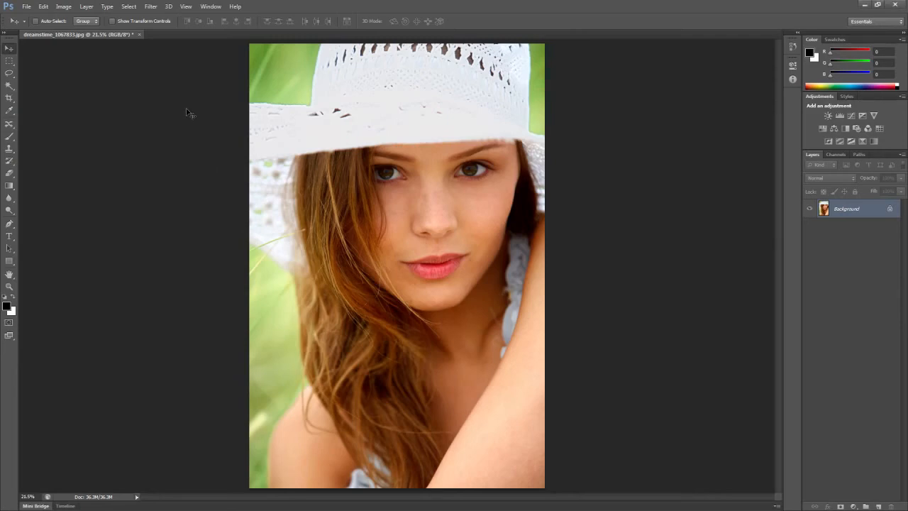
Step: Start a Color Range selection on the portrait and target Skin Tones
{"action": "left_click", "coordinate": [129, 6]}
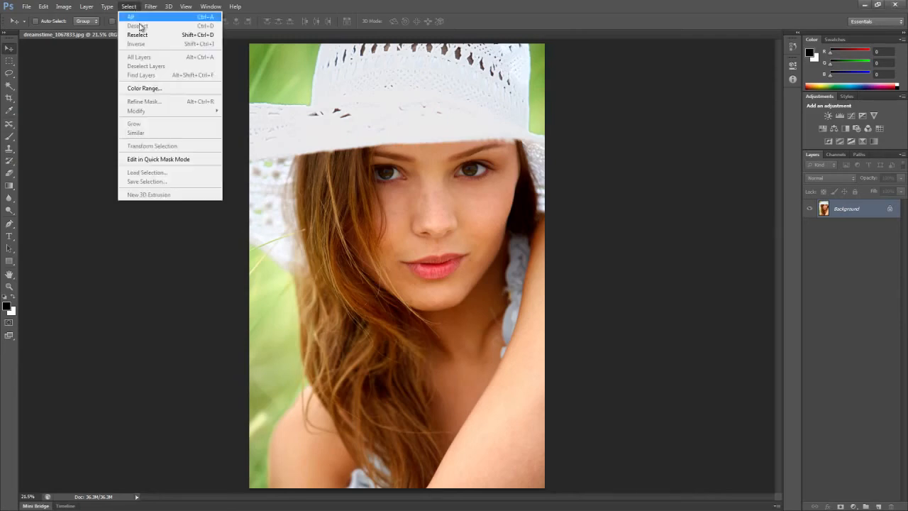
{"action": "left_click", "coordinate": [142, 91]}
{"action": "left_click", "coordinate": [572, 111]}
{"action": "left_click", "coordinate": [549, 256]}
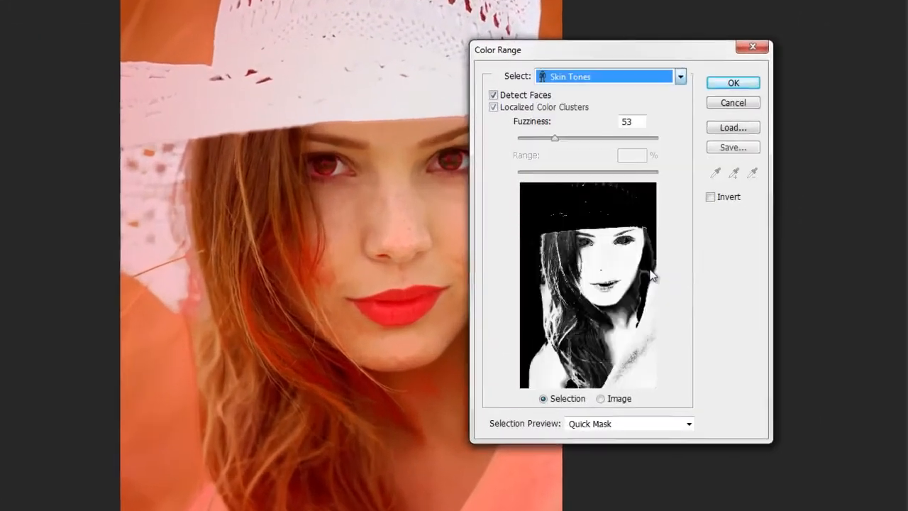
Step: Compare the skin-tone selection with Detect Faces off and on, and accept it with face detection enabled
{"action": "left_click", "coordinate": [534, 95]}
{"action": "left_click", "coordinate": [534, 96]}
{"action": "left_click", "coordinate": [534, 95]}
{"action": "left_click", "coordinate": [534, 95]}
{"action": "left_click", "coordinate": [725, 84]}
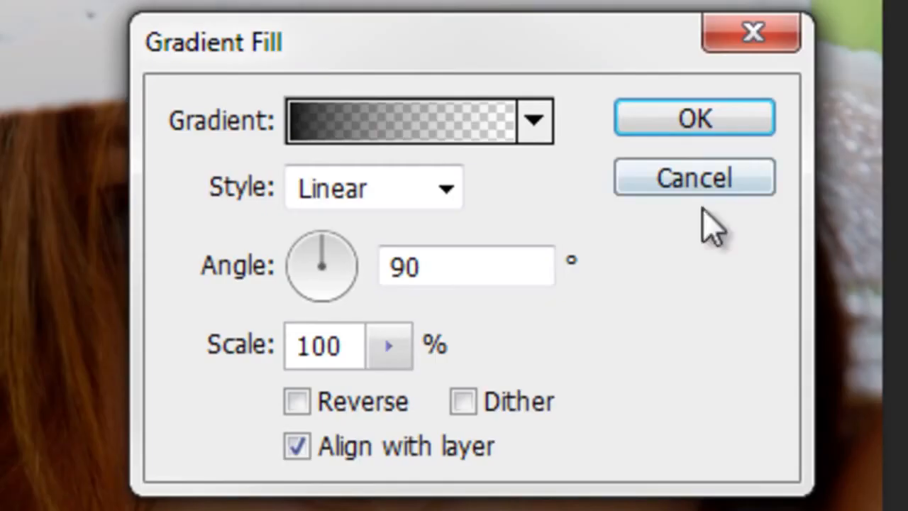
Step: Adjust the gradient fill's style and scale, reverse the gradient, and apply the fill layer
{"action": "left_click", "coordinate": [389, 345]}
{"action": "left_click_drag", "start_coordinate": [465, 411], "coordinate": [556, 397]}
{"action": "left_click", "coordinate": [445, 188]}
{"action": "left_click", "coordinate": [333, 234]}
{"action": "left_click", "coordinate": [297, 401]}
{"action": "left_click", "coordinate": [388, 345]}
{"action": "left_click_drag", "start_coordinate": [408, 369], "coordinate": [397, 415]}
{"action": "left_click", "coordinate": [695, 119]}
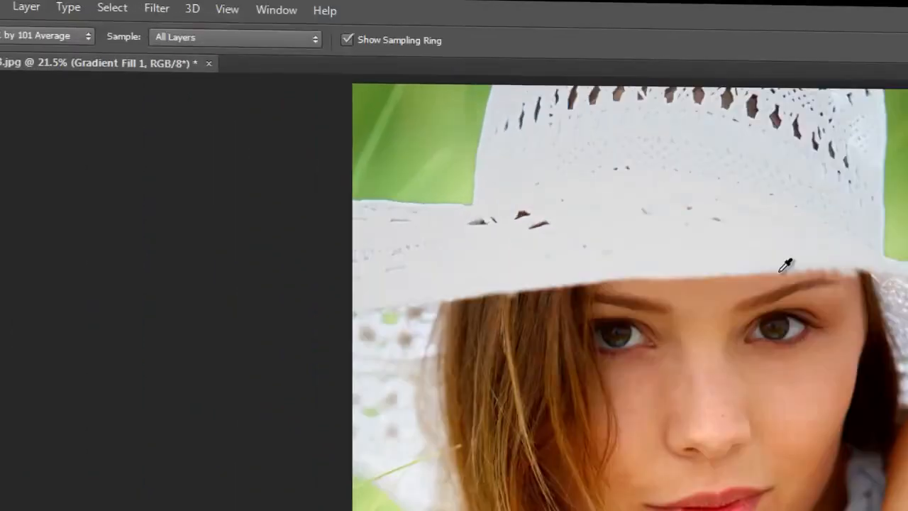
Step: Set the Eyedropper to sample Current & Below and the Magic Wand's sample size to 31 by 31 Average
{"action": "left_click", "coordinate": [207, 18]}
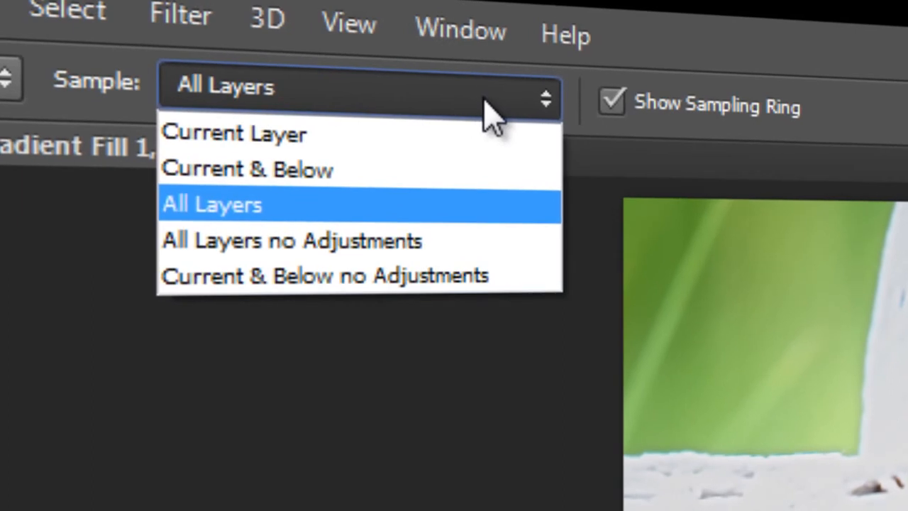
{"action": "left_click", "coordinate": [507, 174]}
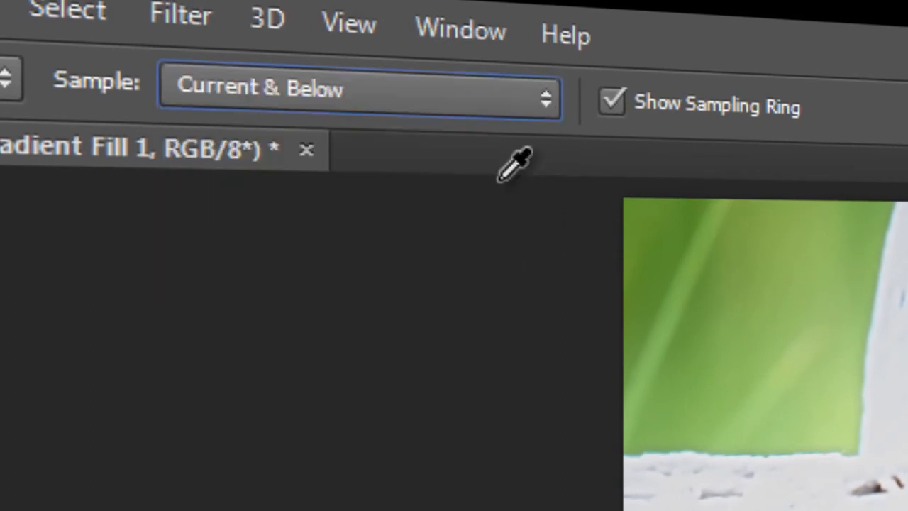
{"action": "key", "text": "w"}
{"action": "left_click", "coordinate": [505, 96]}
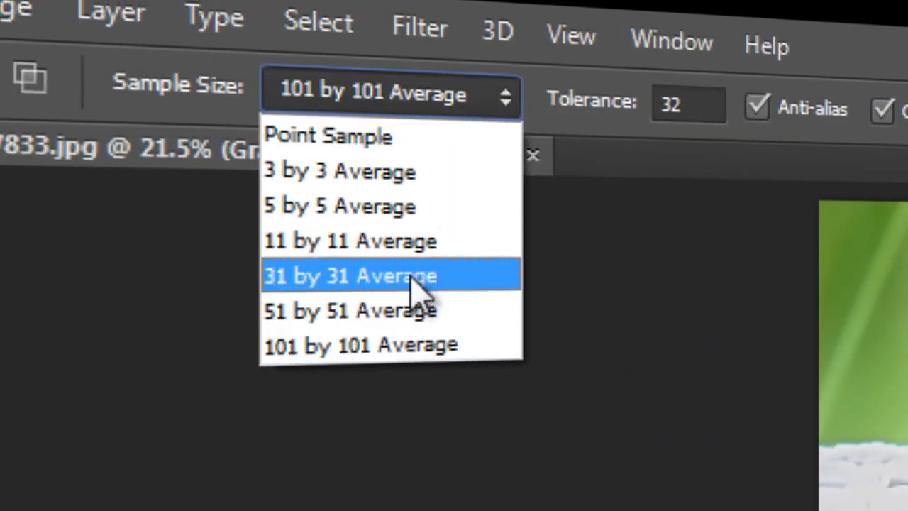
{"action": "left_click", "coordinate": [512, 298]}
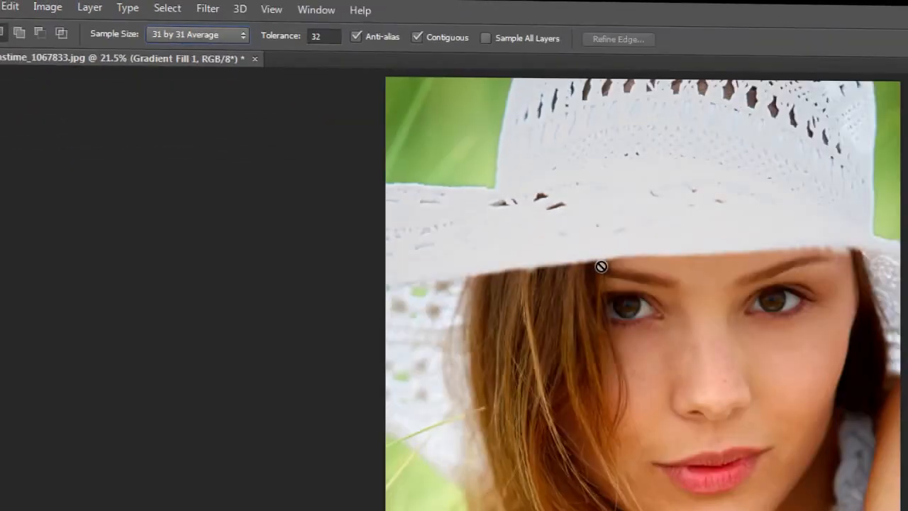